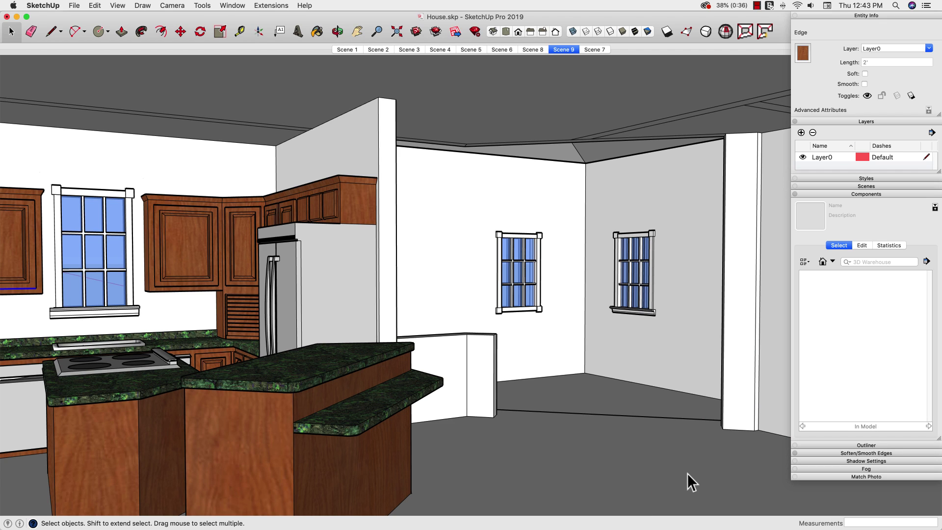
- Select the living room's wall, floor and entry-step faces
{"action": "middle_click_drag", "start_coordinate": [687, 473], "coordinate": [476, 340]}
{"action": "left_click", "coordinate": [475, 339]}
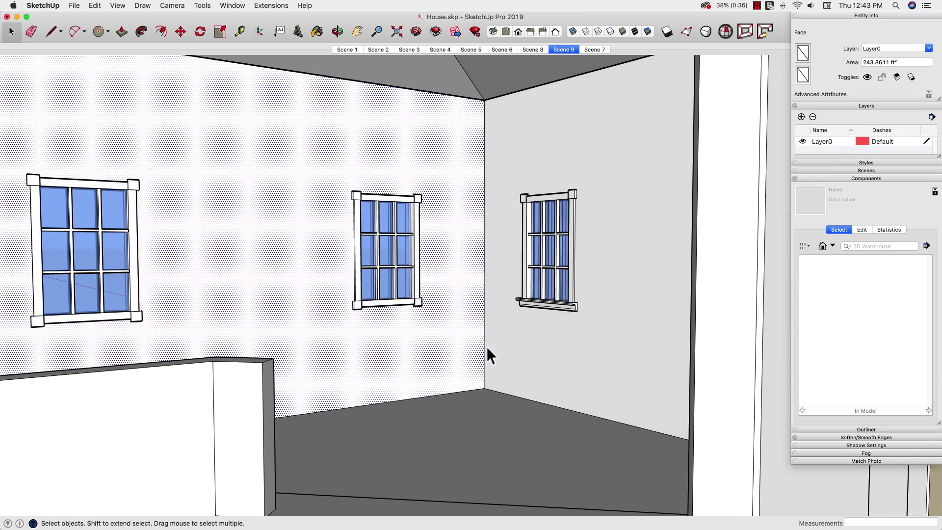
{"action": "scroll", "coordinate": [487, 323], "scroll_direction": "up", "scroll_amount": 5}
{"action": "scroll", "coordinate": [485, 323], "scroll_direction": "down", "scroll_amount": 10}
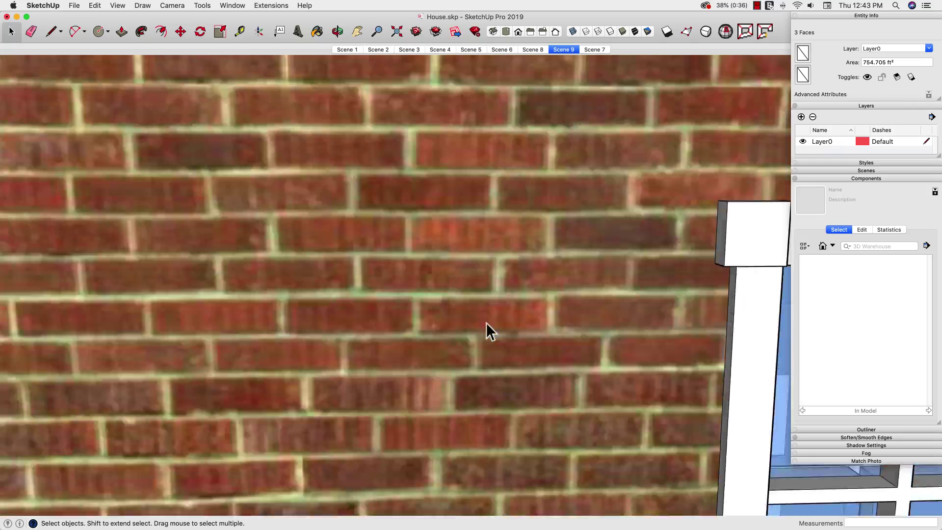
{"action": "left_click", "coordinate": [496, 325], "text": "shift"}
{"action": "scroll", "coordinate": [506, 326], "scroll_direction": "up", "scroll_amount": 2}
{"action": "scroll", "coordinate": [506, 325], "scroll_direction": "down", "scroll_amount": 5}
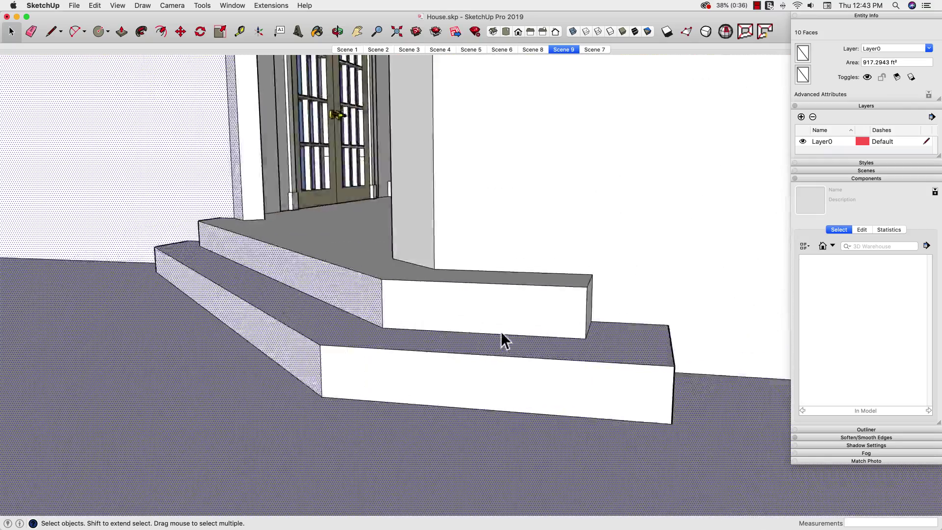
{"action": "left_click", "coordinate": [531, 326], "text": "shift"}
{"action": "scroll", "coordinate": [482, 348], "scroll_direction": "up", "scroll_amount": 10}
{"action": "scroll", "coordinate": [482, 348], "scroll_direction": "up", "scroll_amount": 8}
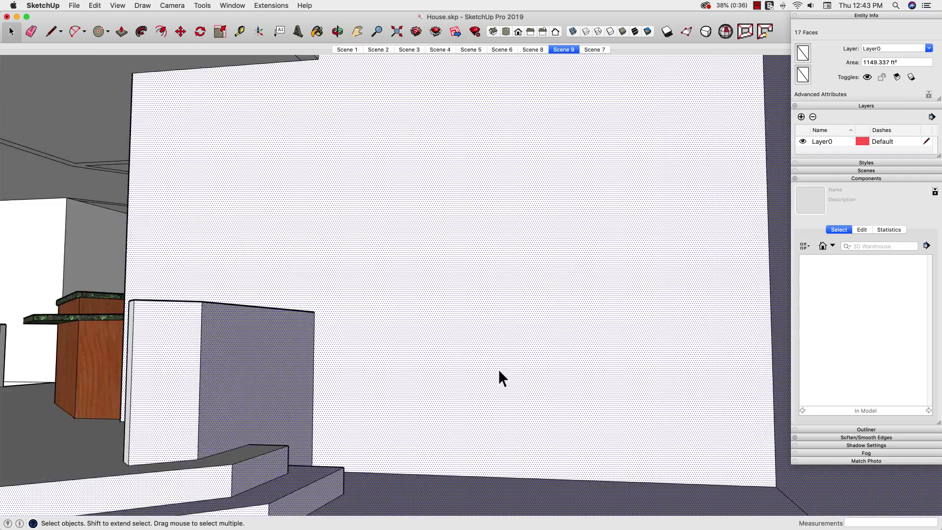
{"action": "left_click", "coordinate": [498, 369], "text": "shift"}
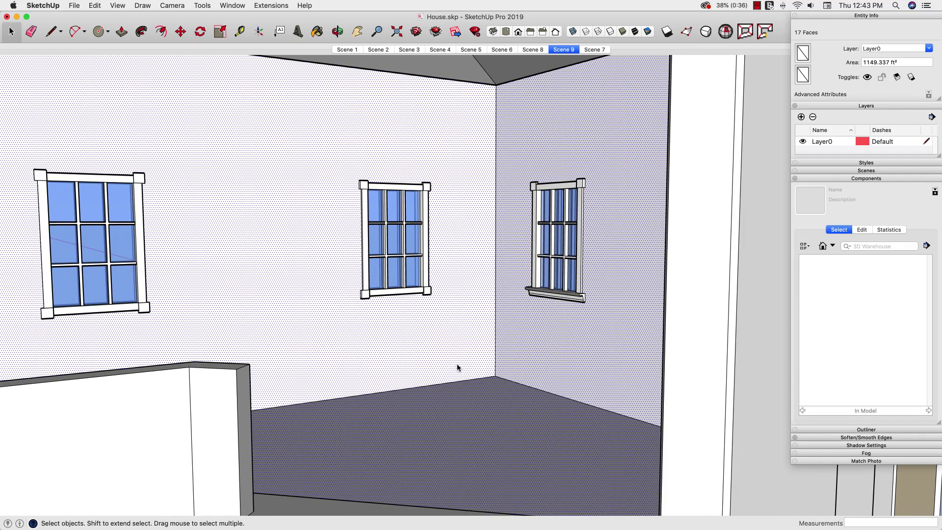
- Make the selected faces into a component named LivingRoom
{"action": "right_click", "coordinate": [458, 367]}
{"action": "left_click", "coordinate": [481, 393]}
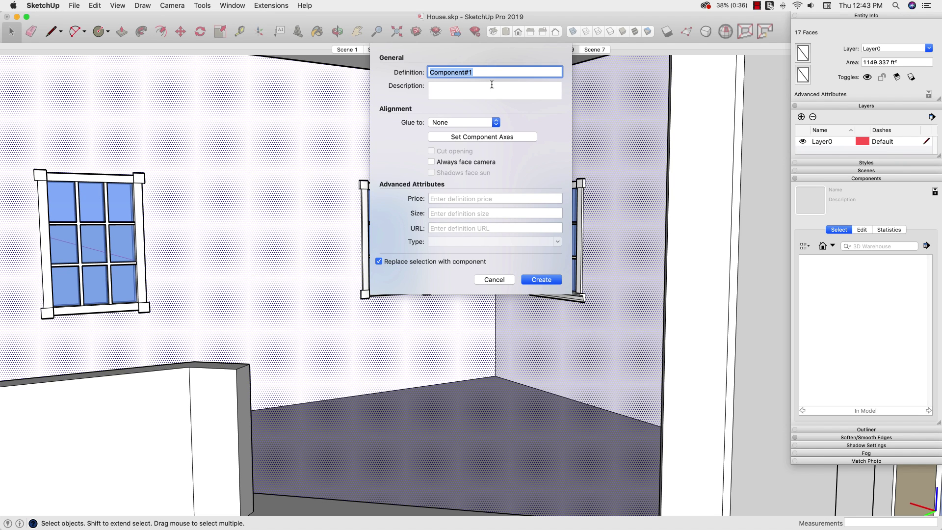
{"action": "type", "text": "LivingRoom"}
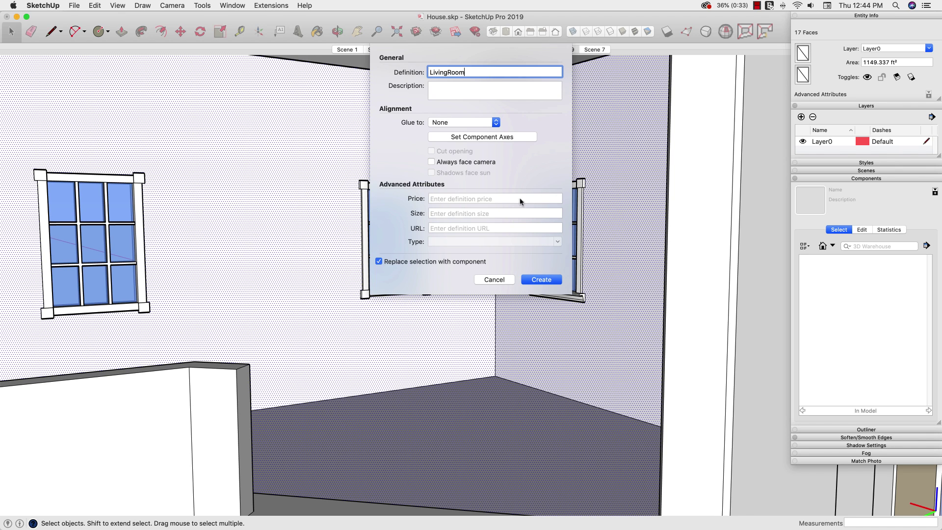
{"action": "left_click", "coordinate": [541, 280]}
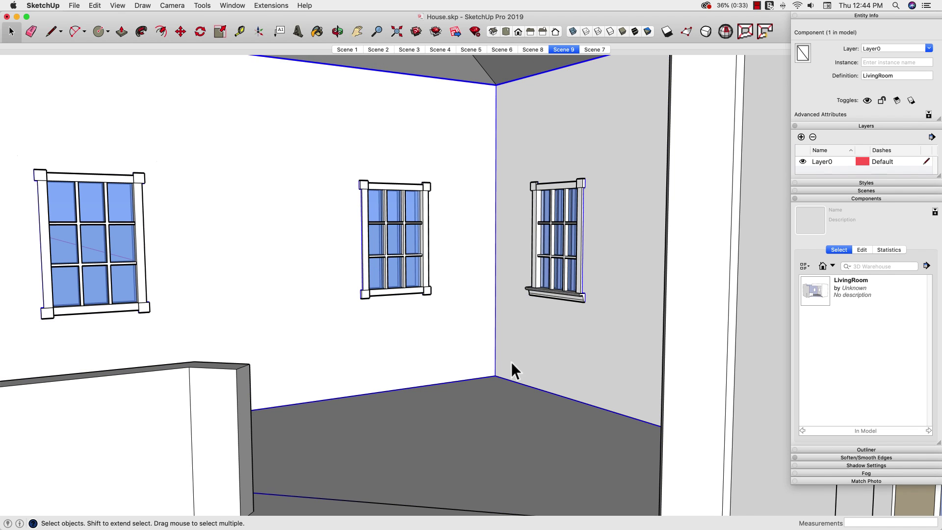
- Save the LivingRoom component out as LivingRoom.skp on the Desktop
{"action": "middle_click_drag", "start_coordinate": [518, 336], "coordinate": [444, 217]}
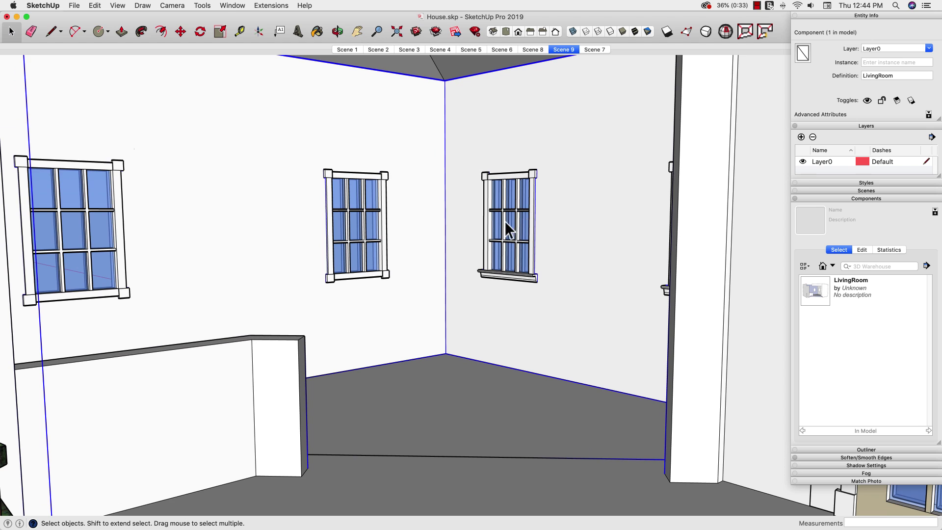
{"action": "scroll", "coordinate": [425, 274], "scroll_direction": "up", "scroll_amount": 2}
{"action": "right_click", "coordinate": [428, 267]}
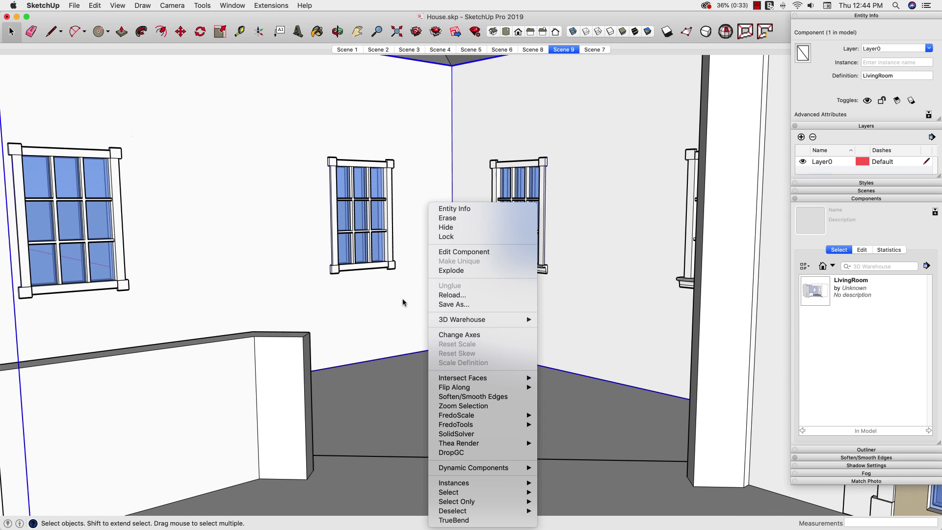
{"action": "left_click", "coordinate": [449, 305]}
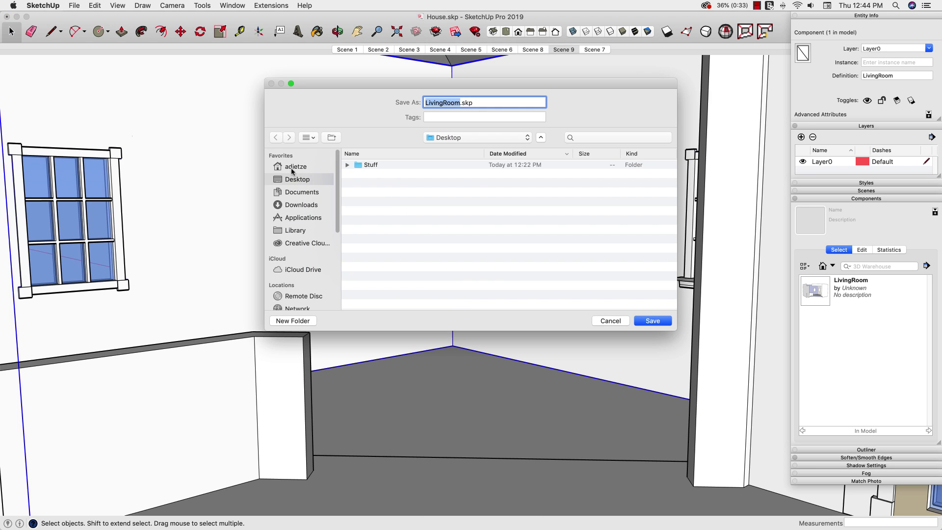
{"action": "left_click", "coordinate": [653, 321]}
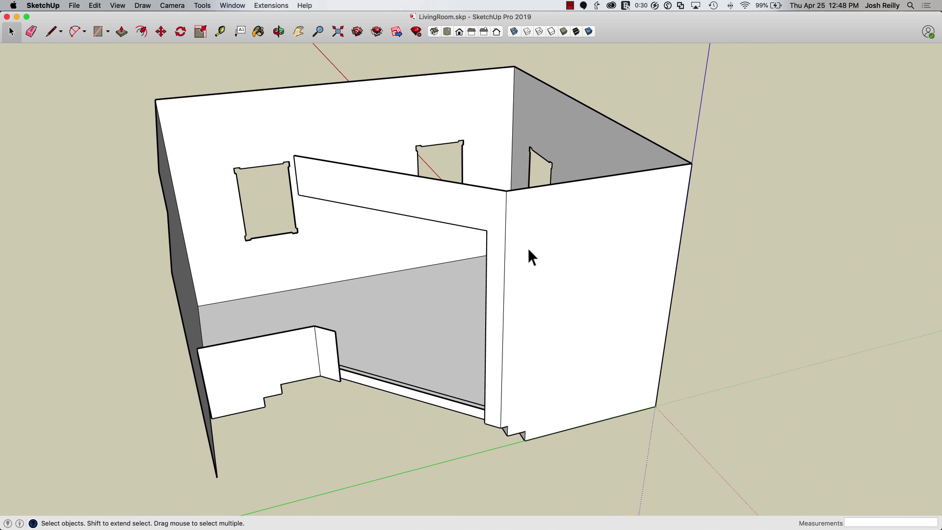
- Leave full screen to reach the country+house.skp model window
{"action": "key", "text": "ctrl+super+f"}
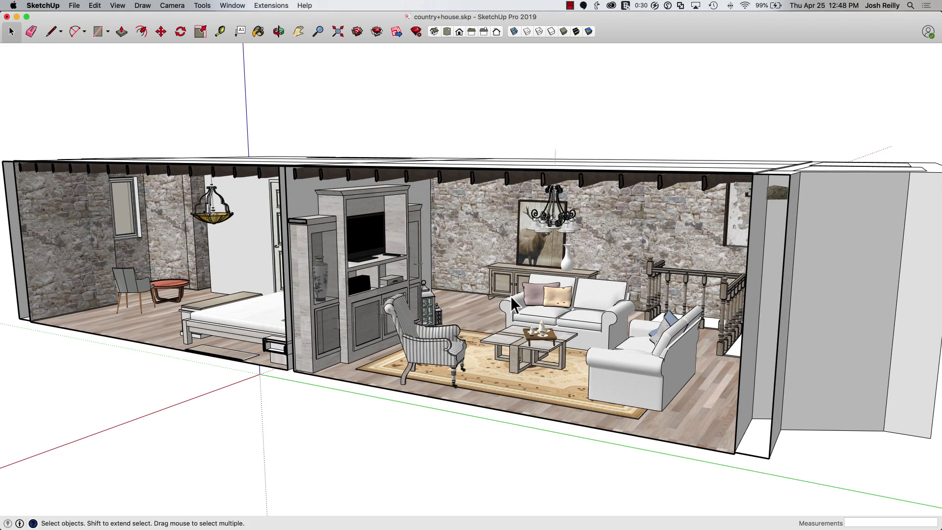
- Zoom in and select both sofas, the coffee table, sideboard and deer picture
{"action": "scroll", "coordinate": [511, 297], "scroll_direction": "up", "scroll_amount": 3}
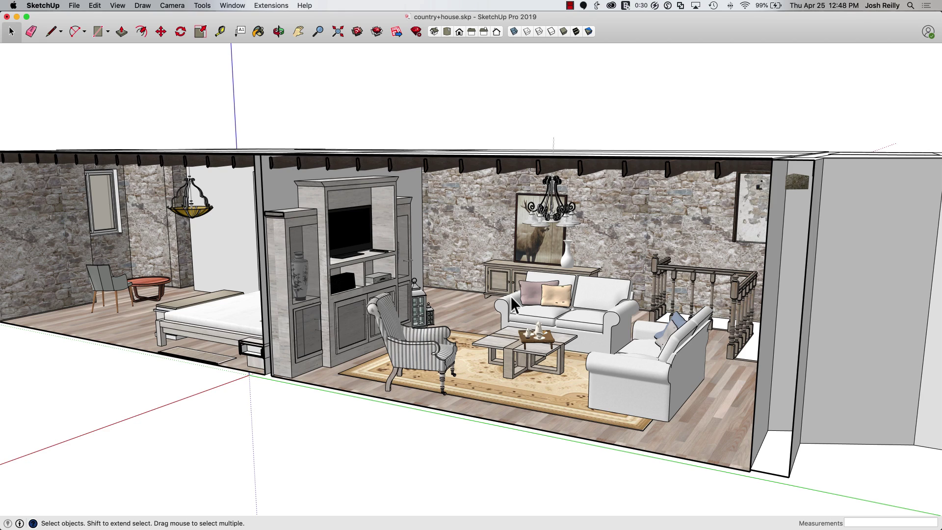
{"action": "scroll", "coordinate": [637, 350], "scroll_direction": "up", "scroll_amount": 4}
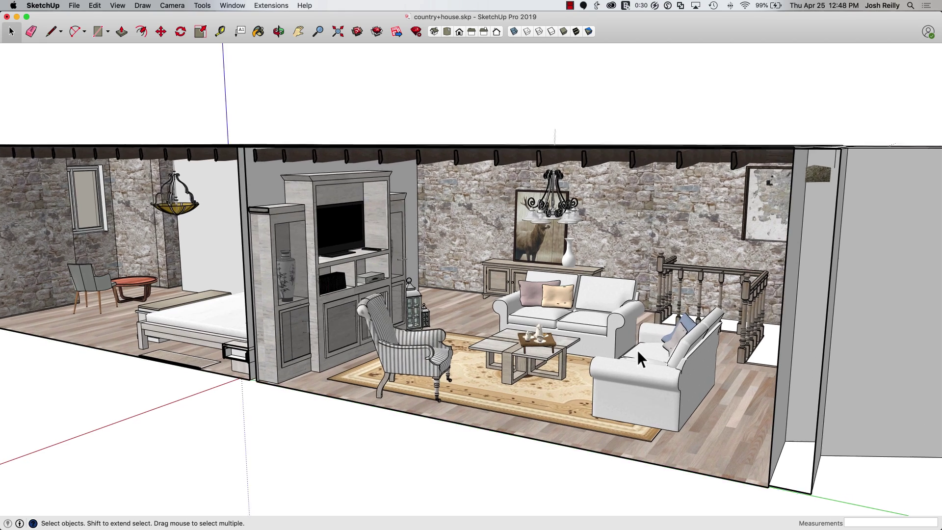
{"action": "scroll", "coordinate": [625, 366], "scroll_direction": "up", "scroll_amount": 5}
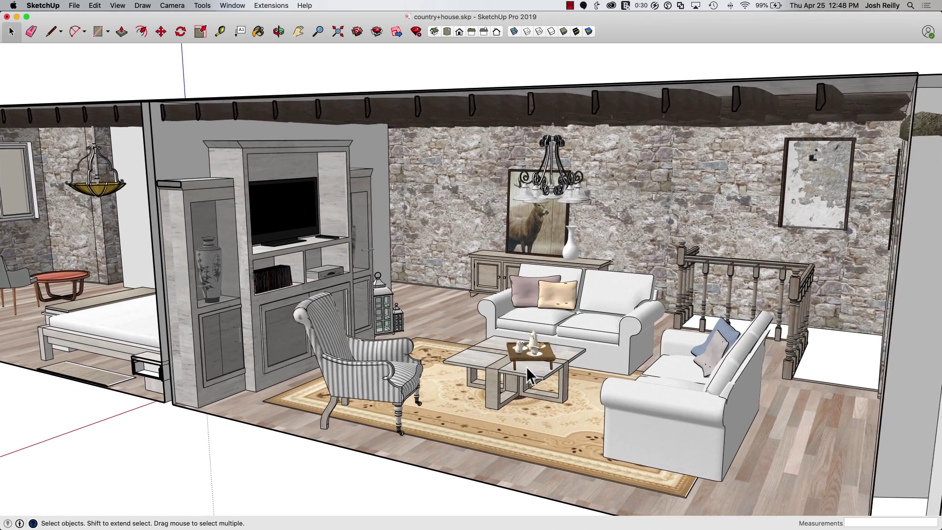
{"action": "scroll", "coordinate": [533, 353], "scroll_direction": "up", "scroll_amount": 5}
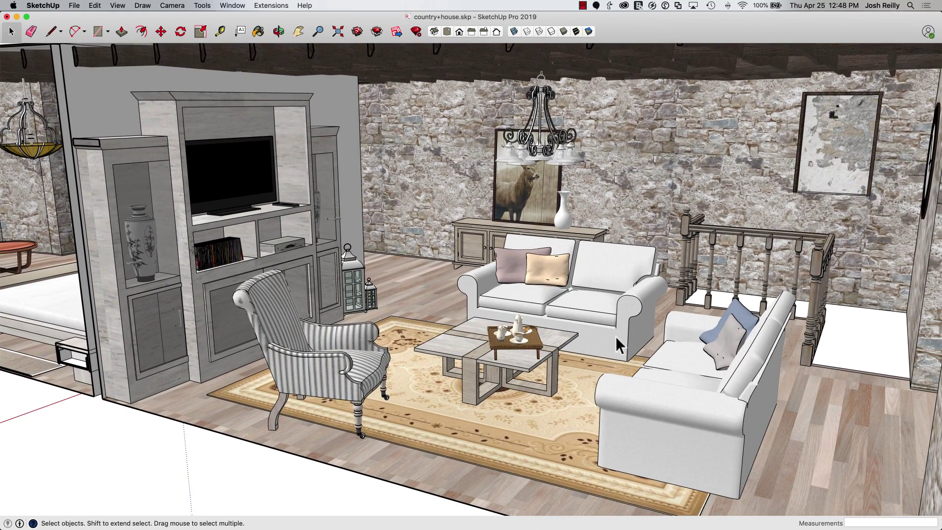
{"action": "left_click", "coordinate": [661, 376]}
{"action": "left_click", "coordinate": [593, 304], "text": "shift"}
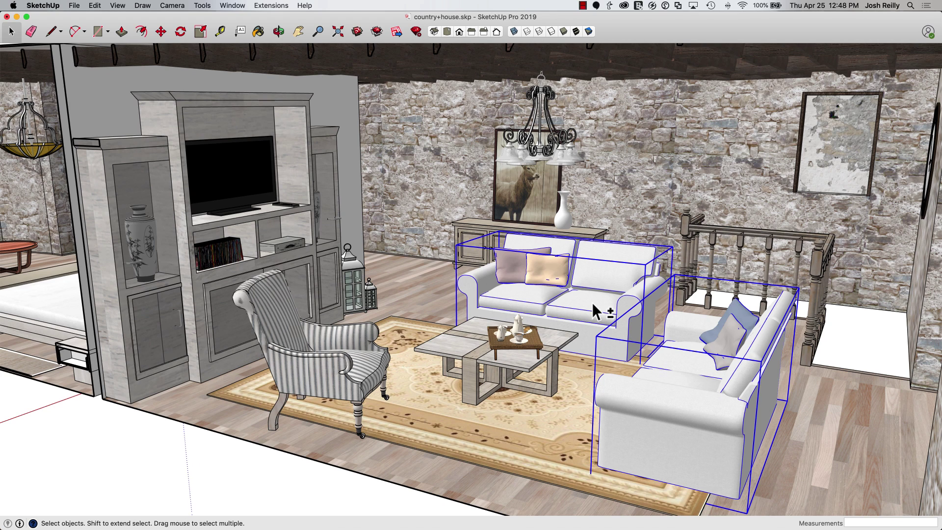
{"action": "left_click", "coordinate": [544, 346], "text": "shift"}
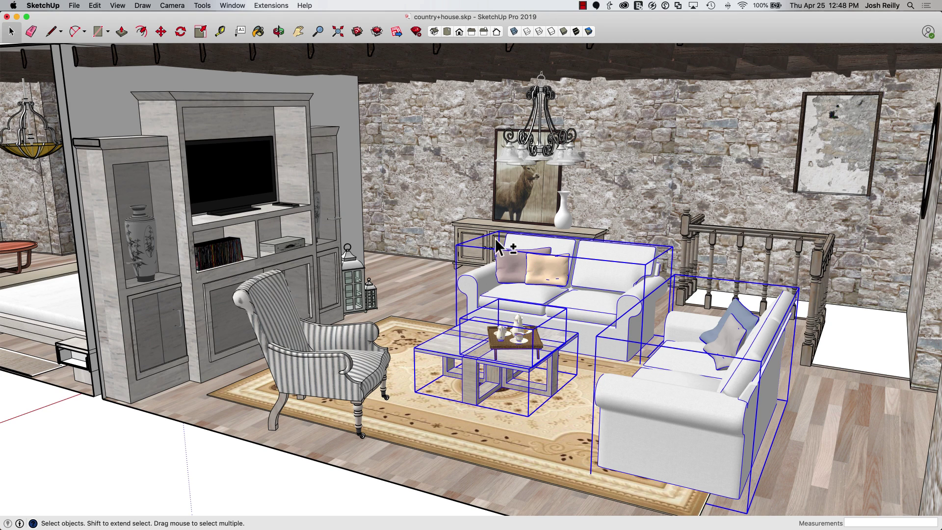
{"action": "left_click", "coordinate": [474, 235], "text": "shift"}
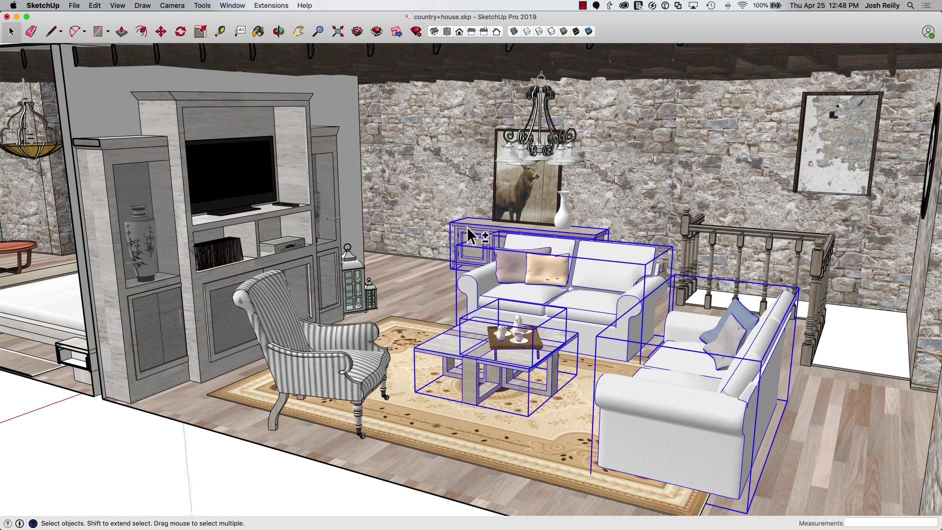
{"action": "left_click", "coordinate": [522, 198], "text": "shift"}
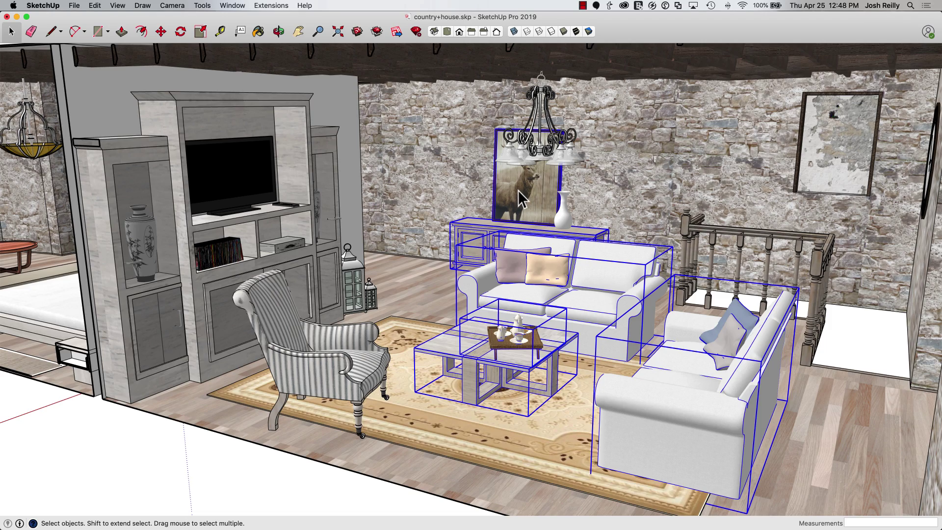
{"action": "middle_click_drag", "start_coordinate": [520, 199], "coordinate": [558, 337]}
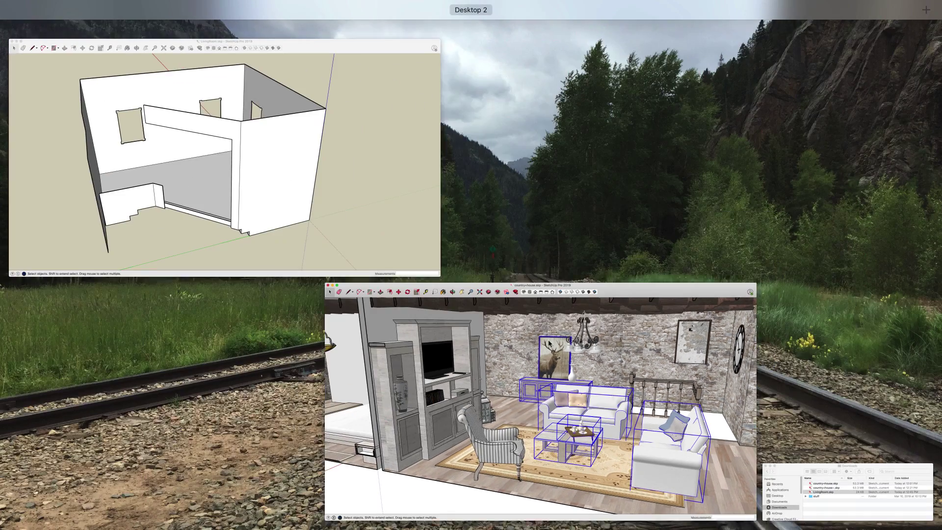
- Paste the copied furniture into the LivingRoom model
{"action": "key", "text": "ctrl+Up"}
{"action": "left_click", "coordinate": [365, 153]}
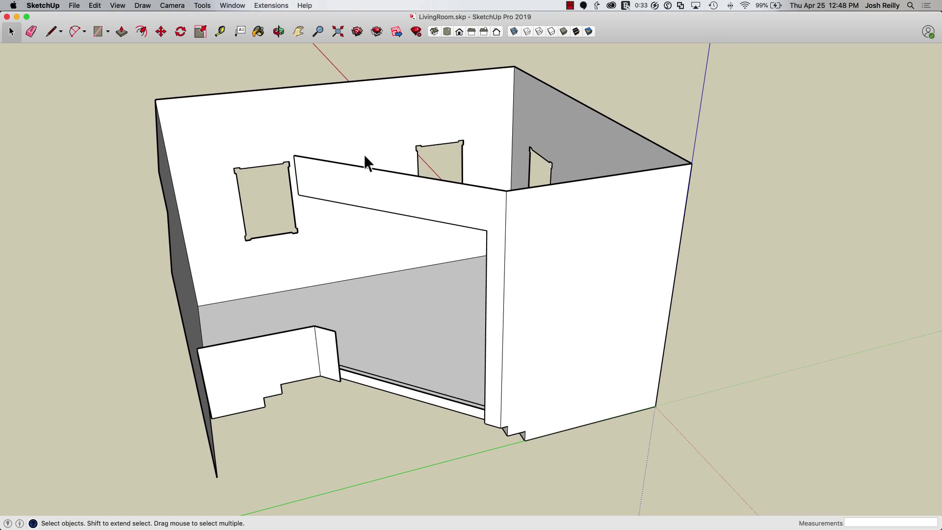
{"action": "key", "text": "super+v"}
{"action": "middle_click_drag", "start_coordinate": [367, 162], "coordinate": [448, 158], "text": "shift"}
- Move the pasted furniture into the room and rotate it 90°
{"action": "left_click", "coordinate": [449, 34]}
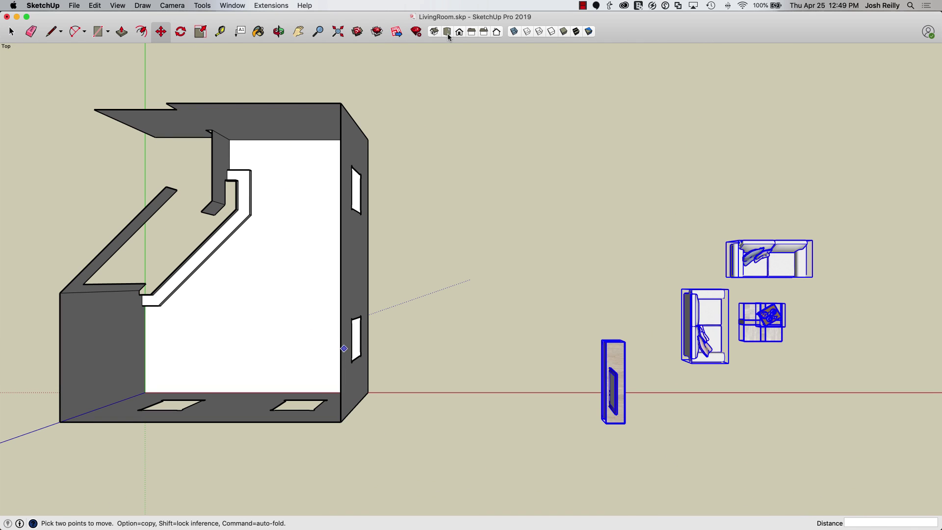
{"action": "key", "text": "space"}
{"action": "key", "text": "m"}
{"action": "left_click", "coordinate": [678, 349]}
{"action": "left_click", "coordinate": [501, 353]}
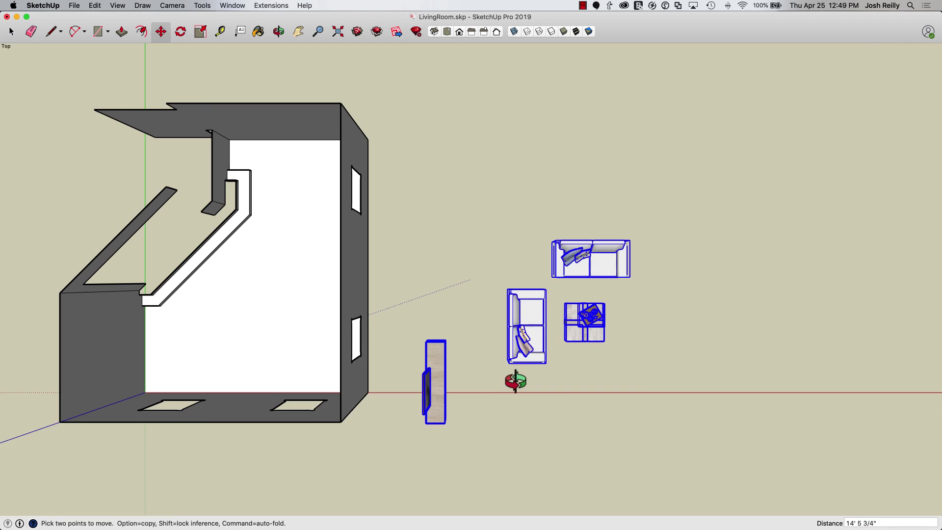
{"action": "middle_click_drag", "start_coordinate": [515, 381], "coordinate": [656, 269]}
{"action": "key", "text": "q"}
{"action": "left_click", "coordinate": [519, 385]}
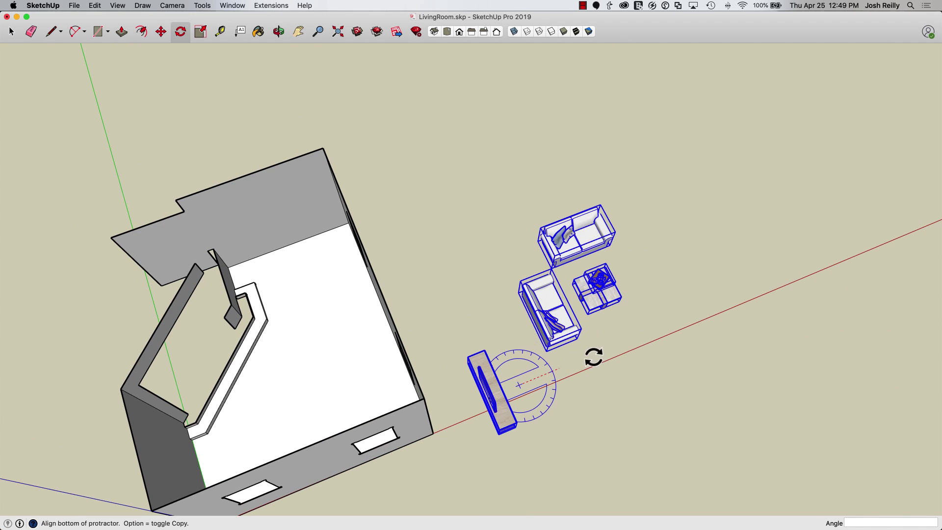
{"action": "left_click", "coordinate": [595, 355]}
{"action": "type", "text": "90"}
{"action": "key", "text": "Return"}
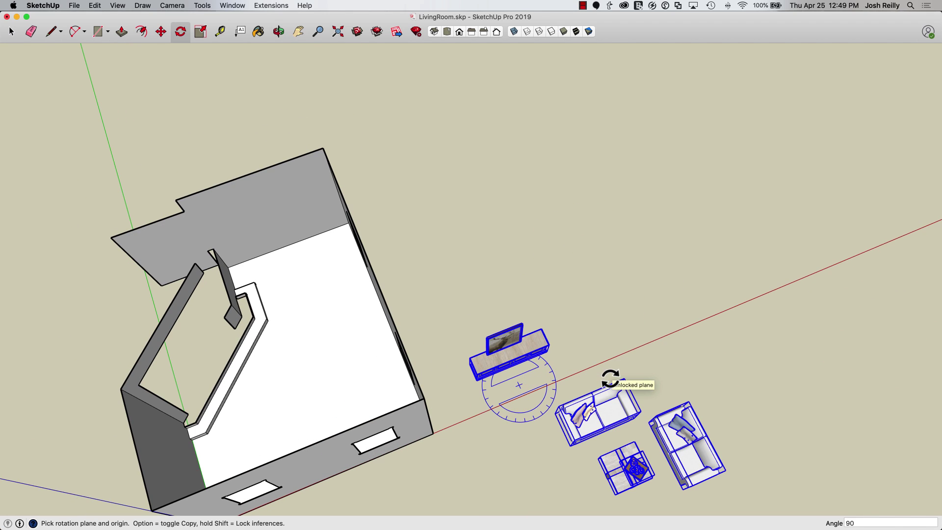
- Switch the camera to parallel projection and recentre the room in view
{"action": "key", "text": "m"}
{"action": "middle_click_drag", "start_coordinate": [319, 345], "coordinate": [666, 299]}
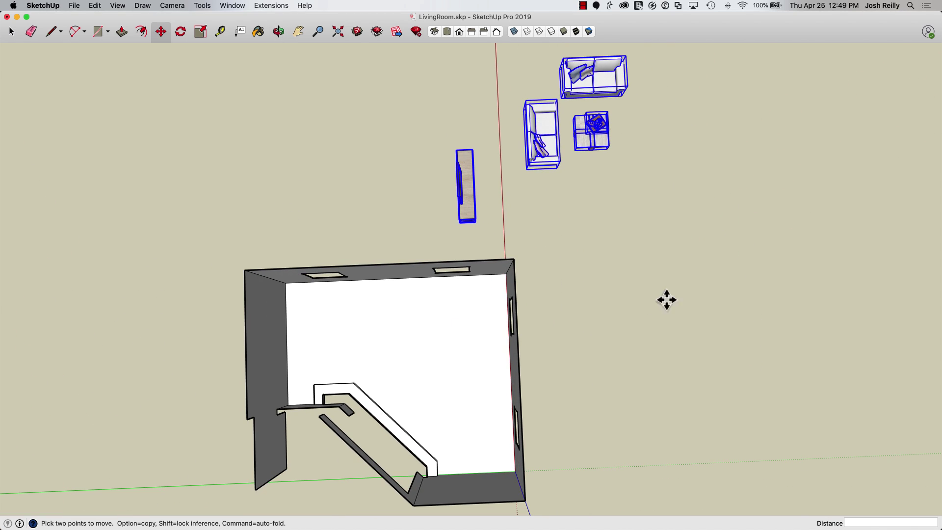
{"action": "left_click", "coordinate": [734, 255]}
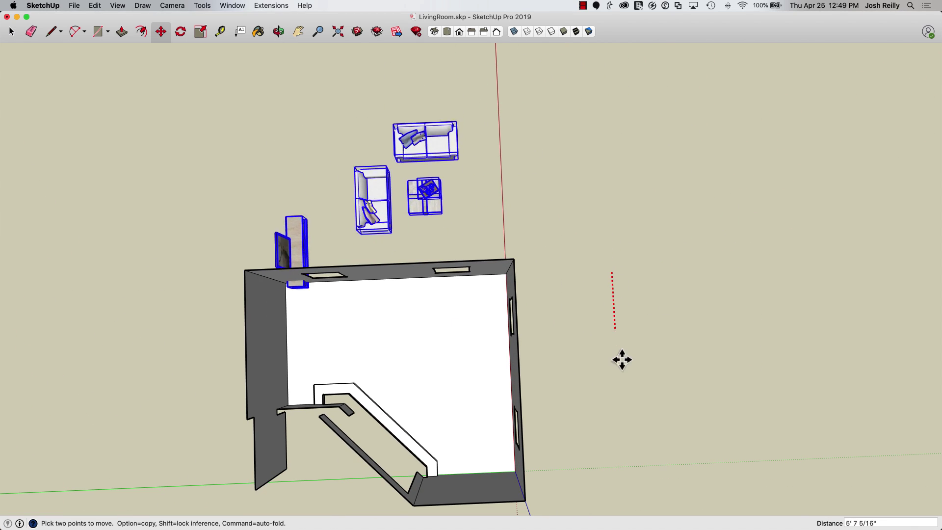
{"action": "scroll", "coordinate": [338, 361], "scroll_direction": "up", "scroll_amount": 3}
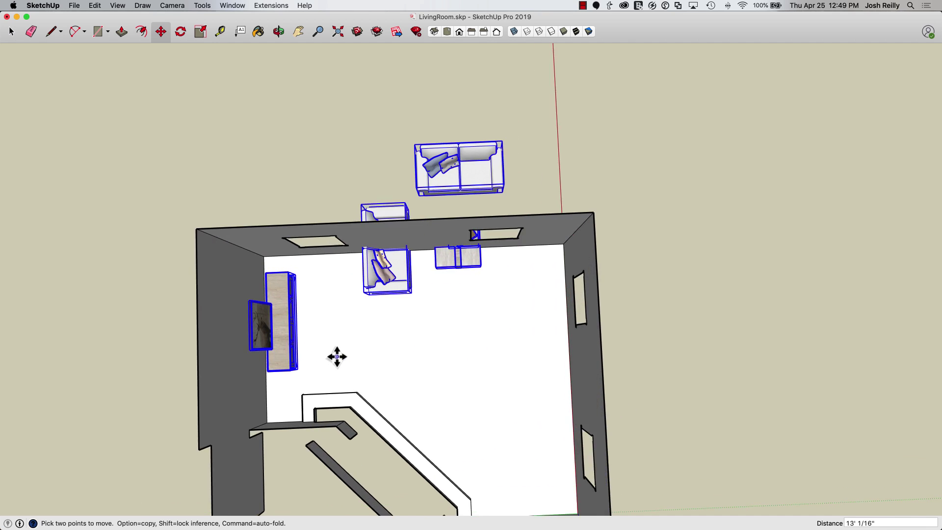
{"action": "middle_click_drag", "start_coordinate": [337, 358], "coordinate": [425, 353]}
{"action": "scroll", "coordinate": [427, 351], "scroll_direction": "down", "scroll_amount": 1}
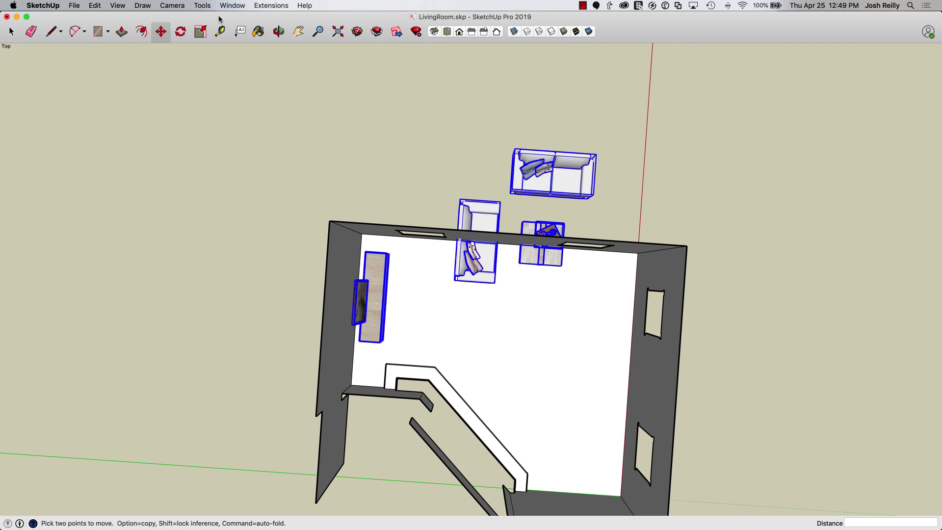
{"action": "left_click", "coordinate": [172, 5]}
{"action": "left_click", "coordinate": [188, 51]}
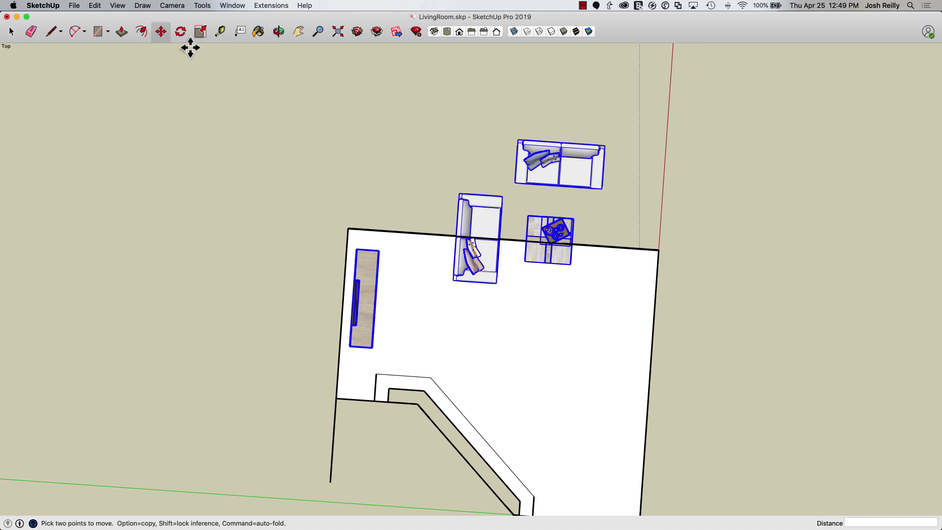
{"action": "middle_click_drag", "start_coordinate": [475, 337], "coordinate": [448, 273], "text": "shift"}
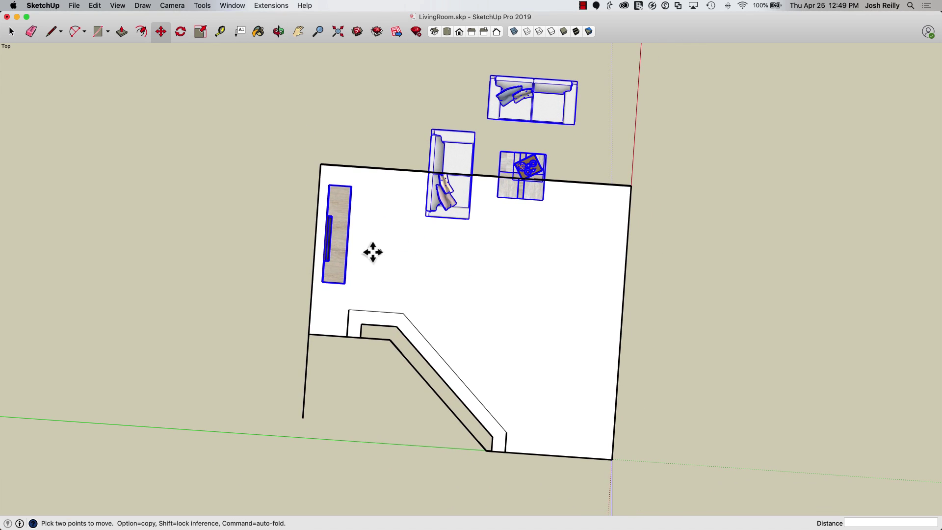
{"action": "left_click", "coordinate": [422, 276]}
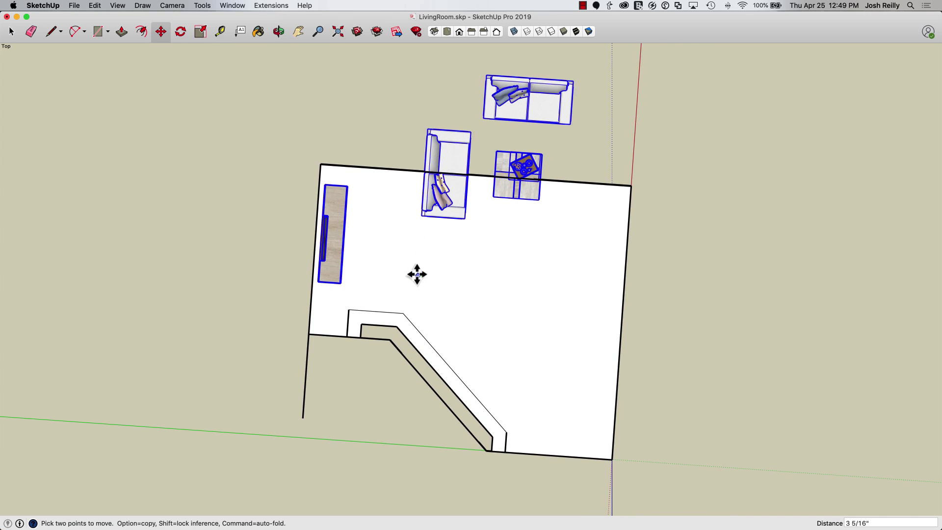
{"action": "key", "text": "space"}
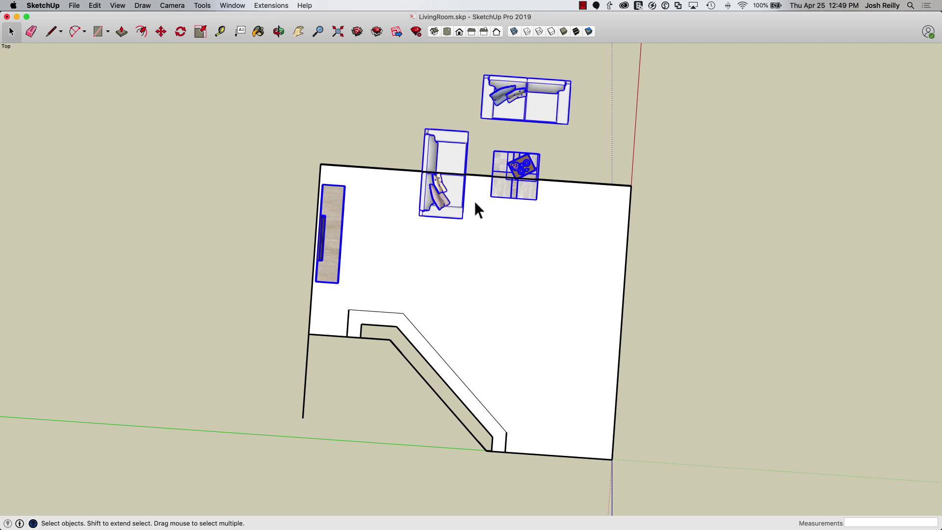
- Move the coffee table and top sofa inside the room
{"action": "left_click", "coordinate": [431, 116]}
{"action": "left_click", "coordinate": [499, 161], "text": "shift"}
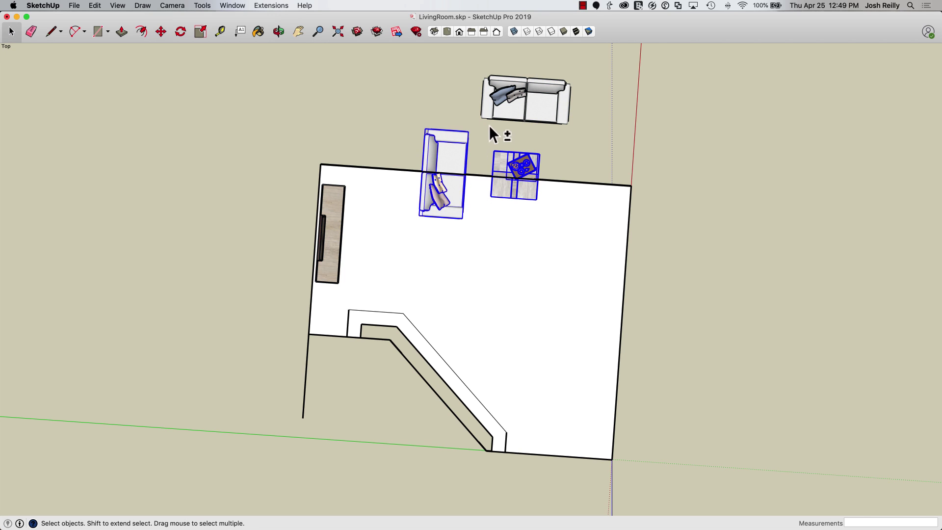
{"action": "left_click", "coordinate": [506, 120], "text": "shift"}
{"action": "key", "text": "m"}
{"action": "left_click", "coordinate": [530, 231]}
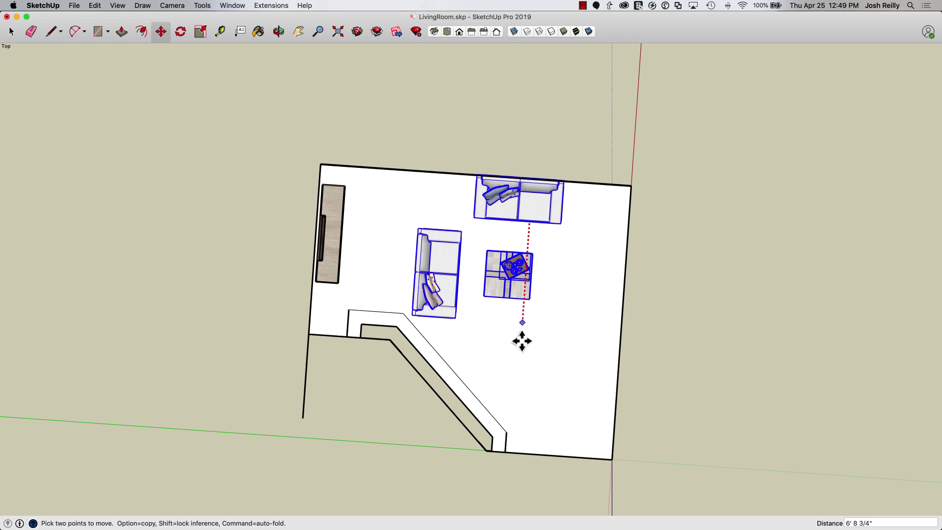
{"action": "left_click", "coordinate": [520, 332]}
- Rotate the sofas and table about 90° and shift them toward the right wall
{"action": "key", "text": "q"}
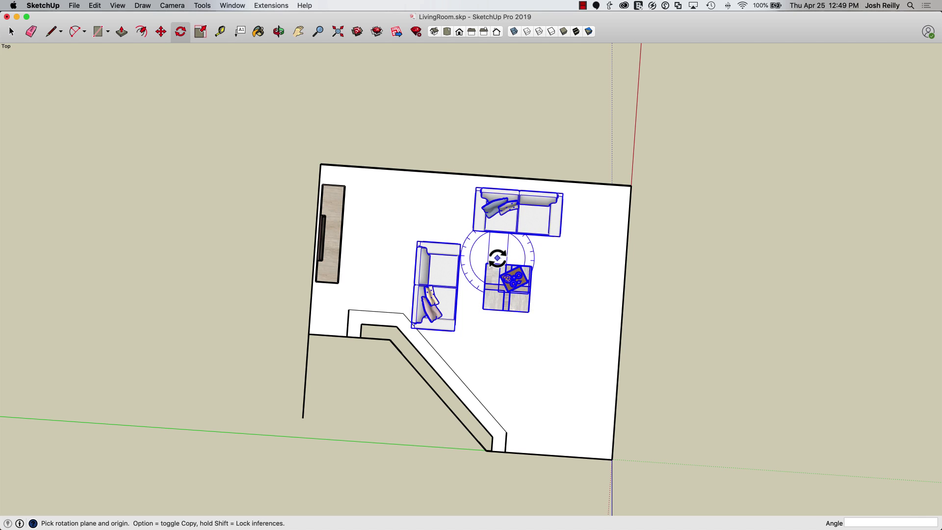
{"action": "left_click", "coordinate": [511, 279]}
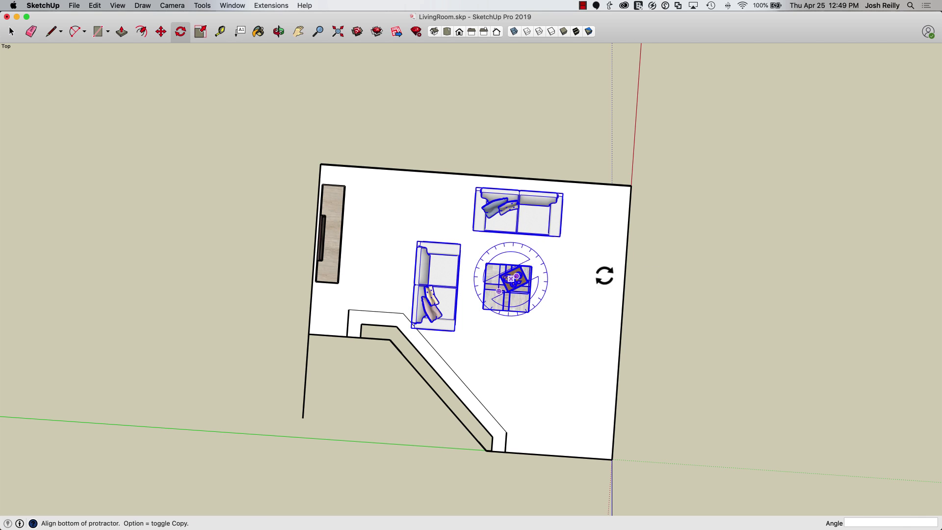
{"action": "left_click", "coordinate": [720, 282]}
{"action": "left_click", "coordinate": [726, 306]}
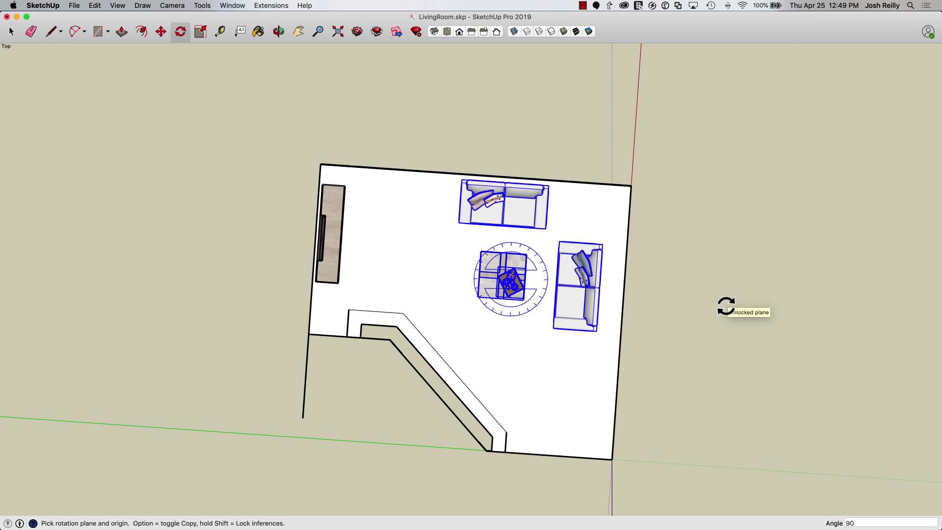
{"action": "key", "text": "m"}
{"action": "left_click", "coordinate": [706, 337]}
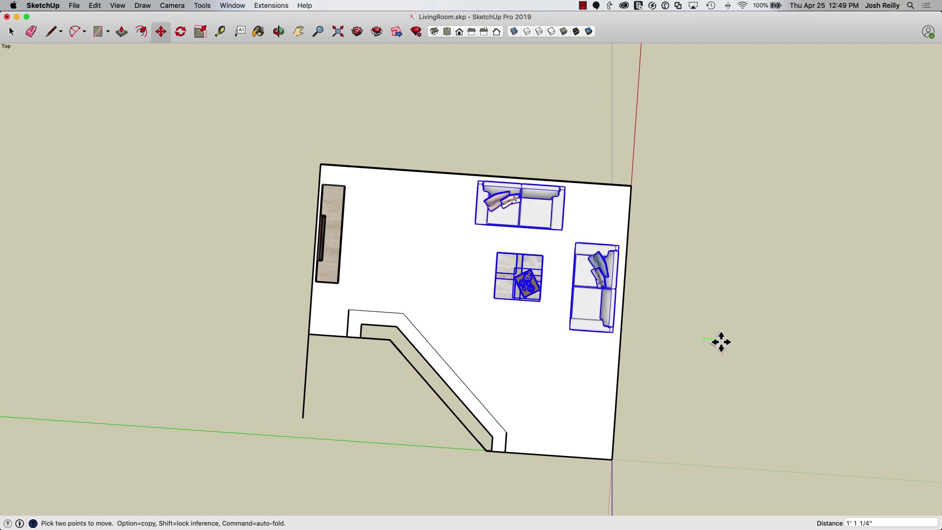
{"action": "left_click", "coordinate": [722, 337]}
{"action": "key", "text": "space"}
{"action": "left_click", "coordinate": [685, 300]}
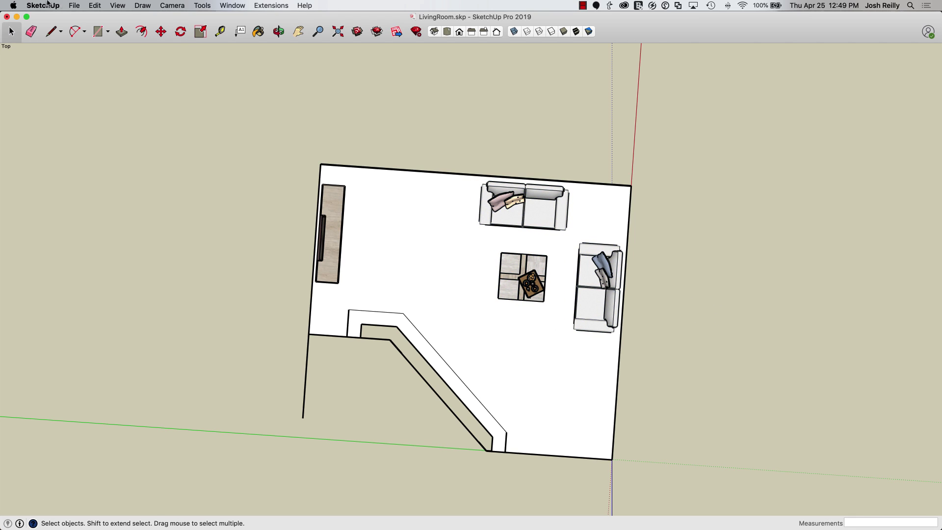
{"action": "left_click", "coordinate": [171, 5]}
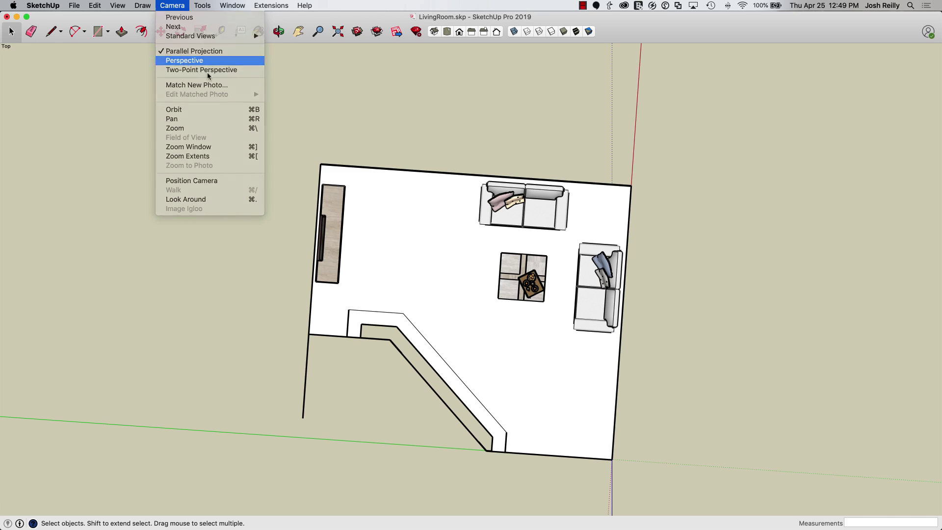
- Return to perspective and open the tea tray's cookie group for editing
{"action": "left_click", "coordinate": [186, 61]}
{"action": "middle_click_drag", "start_coordinate": [393, 270], "coordinate": [612, 160]}
{"action": "scroll", "coordinate": [492, 330], "scroll_direction": "up", "scroll_amount": 10}
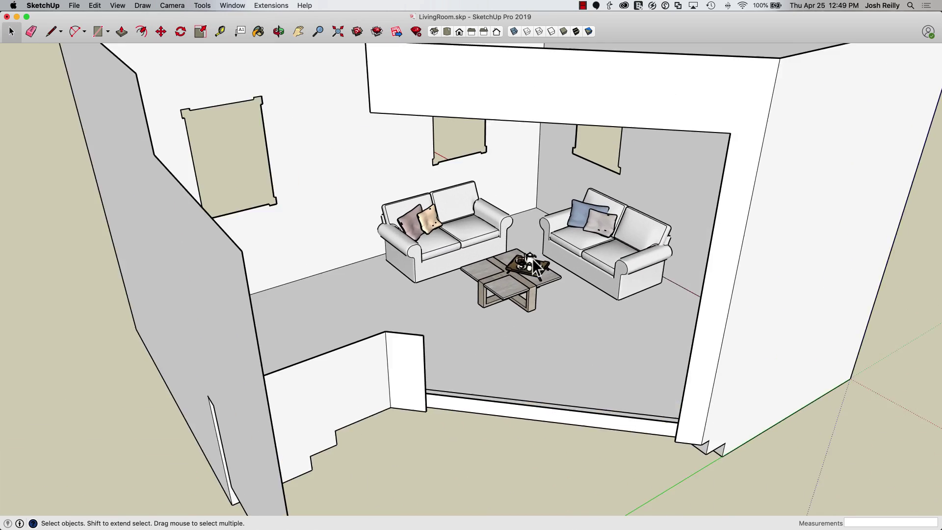
{"action": "scroll", "coordinate": [534, 265], "scroll_direction": "up", "scroll_amount": 15}
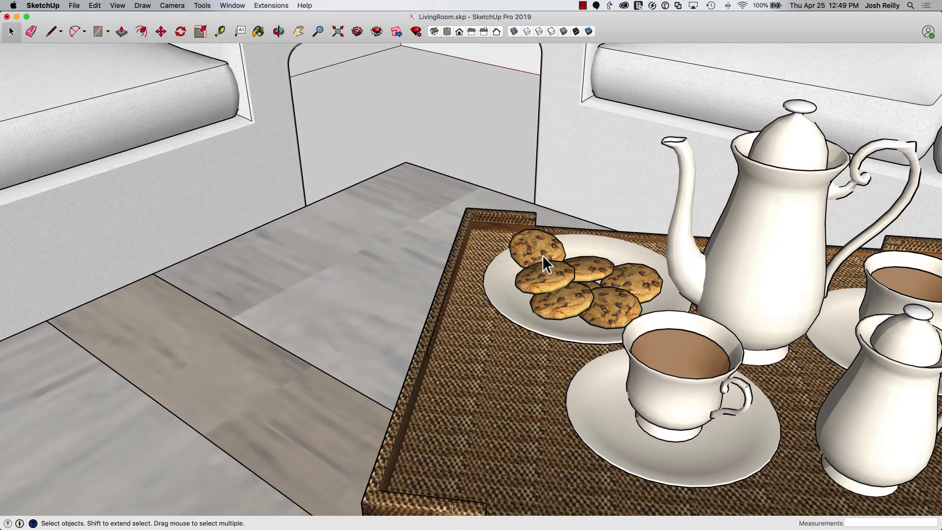
{"action": "double_click", "coordinate": [535, 250]}
{"action": "double_click", "coordinate": [532, 249]}
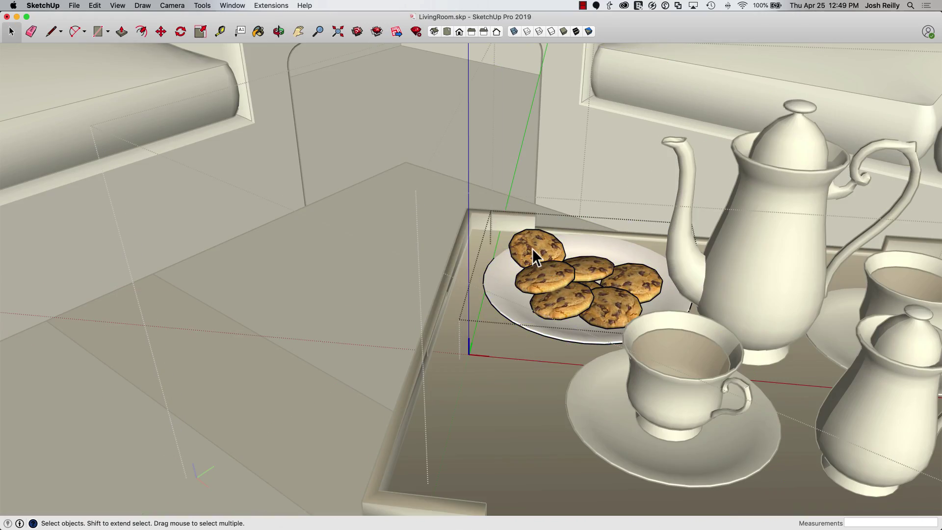
{"action": "double_click", "coordinate": [533, 250]}
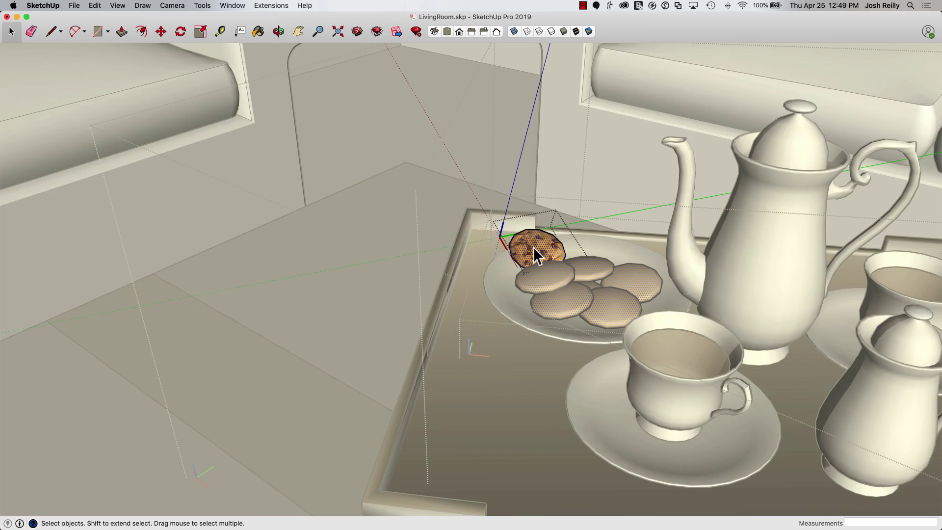
- Isolate the cookies and scale them up larger
{"action": "key", "text": "shift+h"}
{"action": "triple_click", "coordinate": [535, 253]}
{"action": "key", "text": "s"}
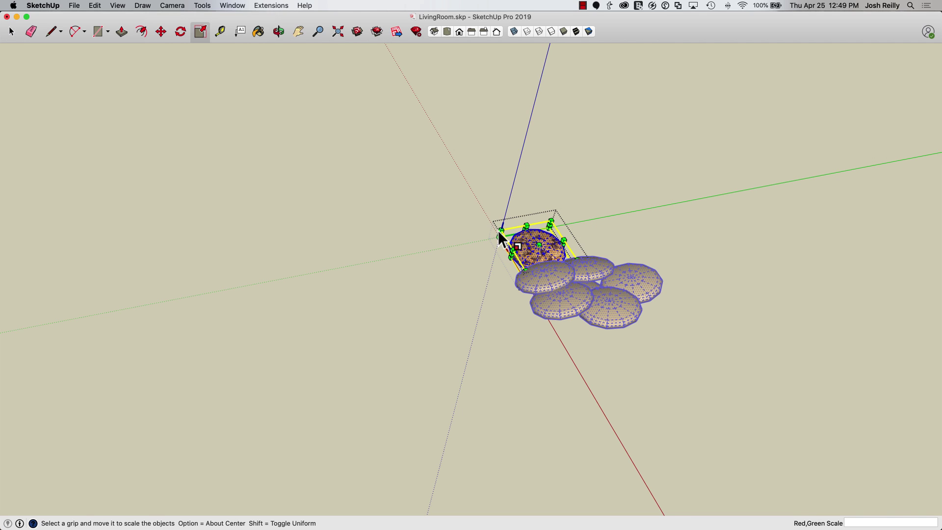
{"action": "left_click_drag", "start_coordinate": [494, 226], "coordinate": [474, 217]}
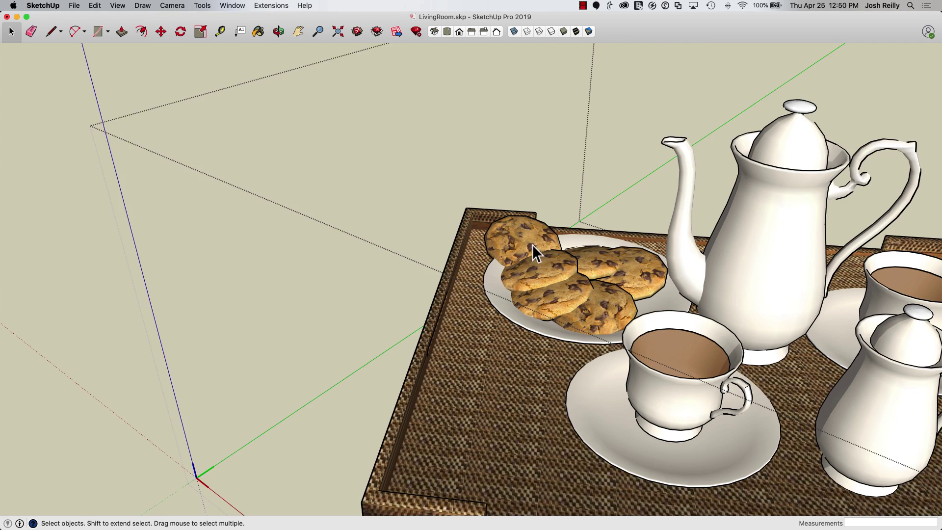
{"action": "key", "text": "Escape"}
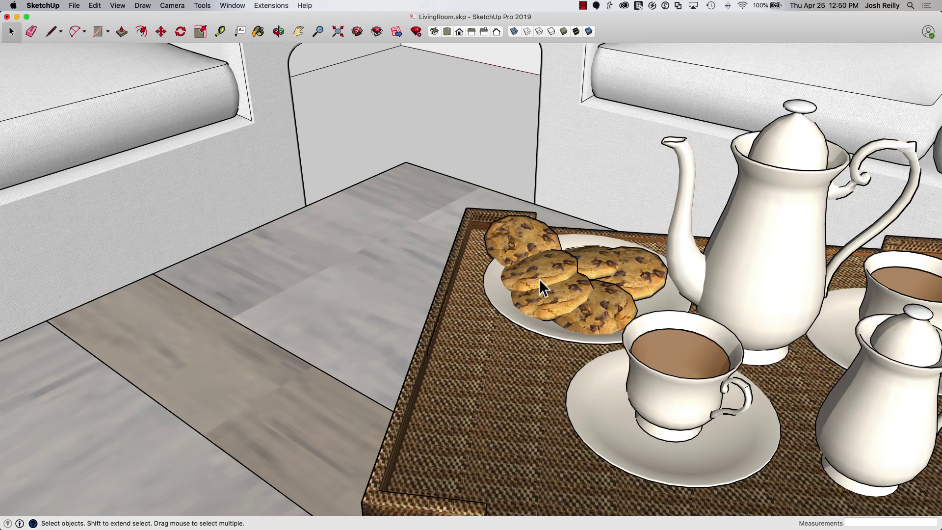
- Zoom out and orbit to view the room from higher up
{"action": "scroll", "coordinate": [537, 278], "scroll_direction": "down", "scroll_amount": 10}
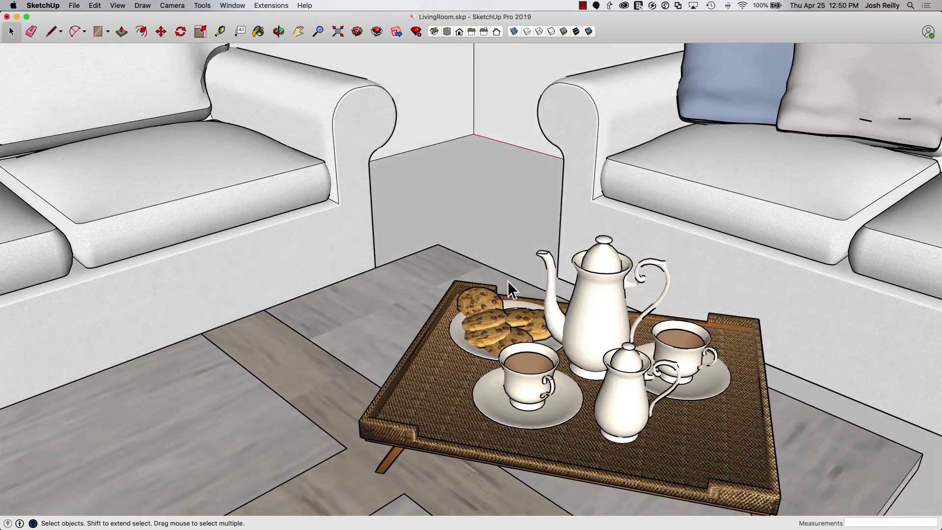
{"action": "scroll", "coordinate": [508, 281], "scroll_direction": "down", "scroll_amount": 10}
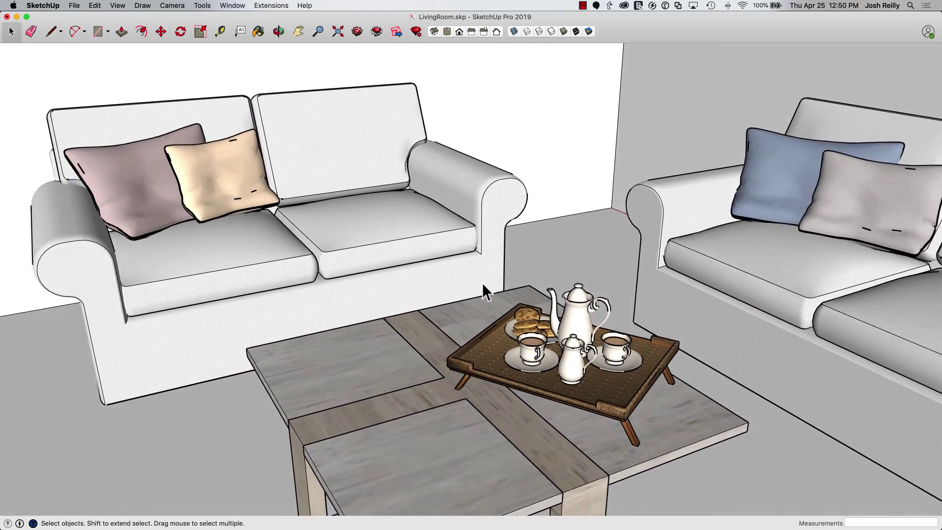
{"action": "scroll", "coordinate": [479, 286], "scroll_direction": "down", "scroll_amount": 15}
{"action": "key", "text": "o"}
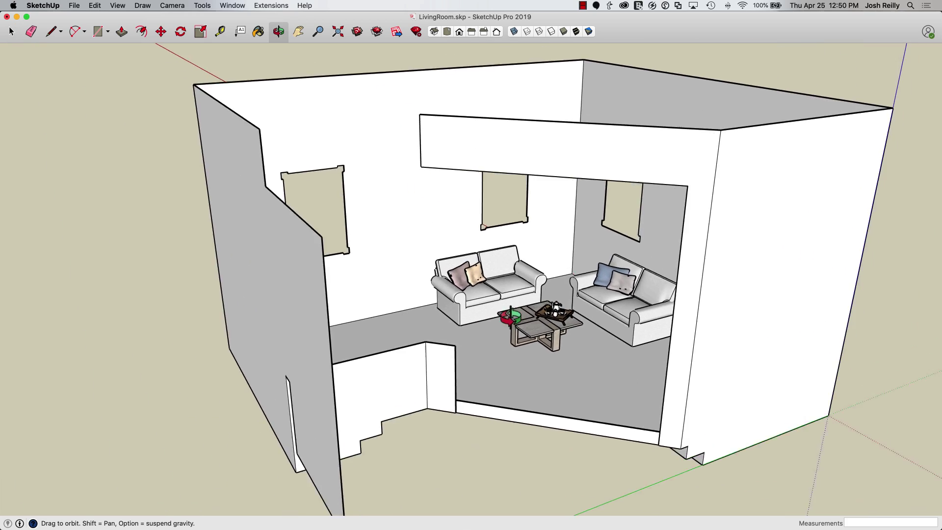
{"action": "left_click_drag", "start_coordinate": [510, 314], "coordinate": [457, 252]}
{"action": "key", "text": "space"}
{"action": "scroll", "coordinate": [500, 303], "scroll_direction": "up", "scroll_amount": 3}
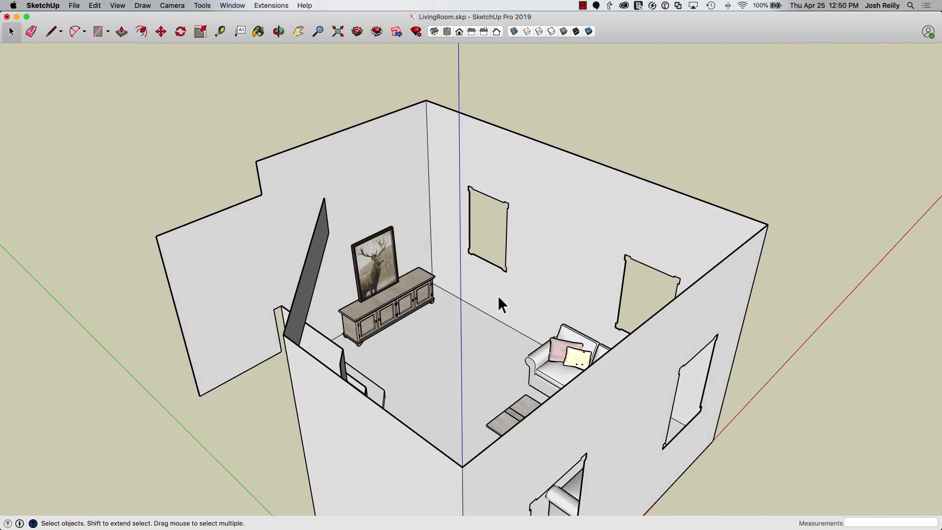
{"action": "scroll", "coordinate": [499, 302], "scroll_direction": "up", "scroll_amount": 5}
- Sample the deer picture's material and paint it onto the left, back and right walls
{"action": "key", "text": "b"}
{"action": "key", "text": "super"}
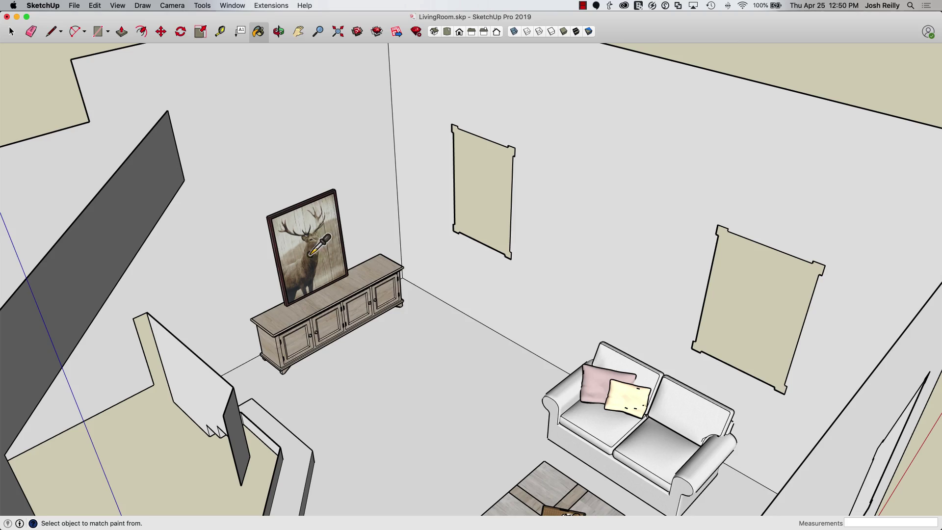
{"action": "left_click", "coordinate": [310, 254]}
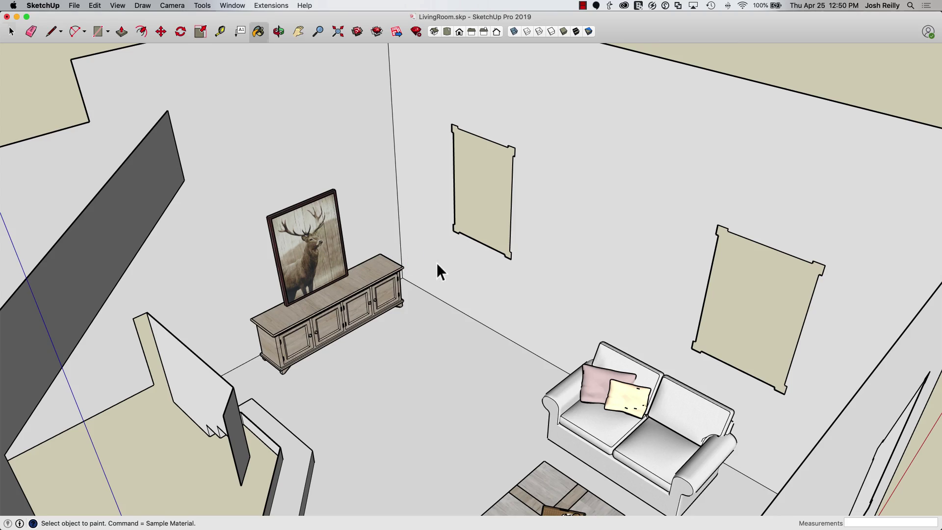
{"action": "key", "text": "space"}
{"action": "left_click", "coordinate": [454, 263]}
{"action": "key", "text": "b"}
{"action": "left_click", "coordinate": [453, 264]}
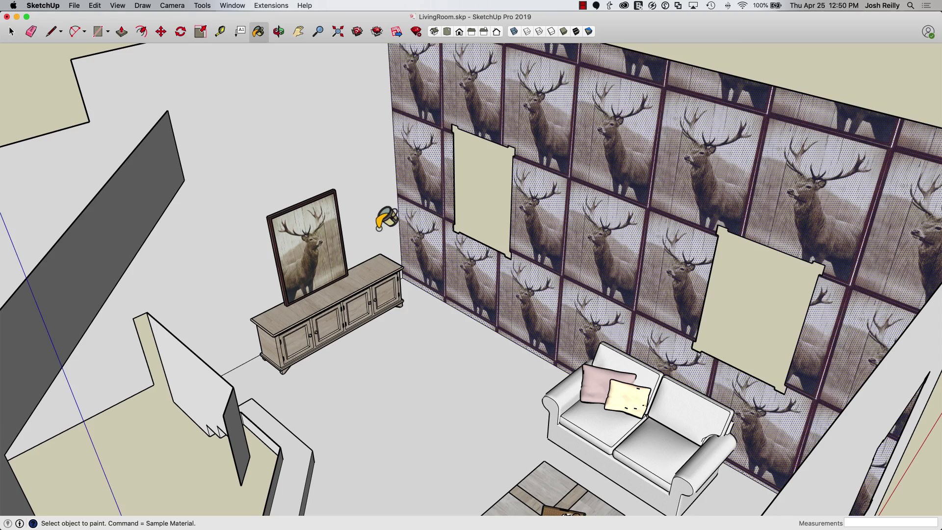
{"action": "left_click", "coordinate": [380, 227]}
{"action": "mouse_move", "coordinate": [370, 248]}
{"action": "middle_mouse_down"}
{"action": "mouse_move", "coordinate": [399, 263]}
{"action": "mouse_move", "coordinate": [627, 252]}
{"action": "mouse_move", "coordinate": [563, 281]}
{"action": "mouse_move", "coordinate": [641, 216]}
{"action": "middle_mouse_up"}
{"action": "left_click", "coordinate": [639, 191]}
{"action": "mouse_move", "coordinate": [563, 242]}
{"action": "middle_mouse_down"}
{"action": "mouse_move", "coordinate": [347, 268]}
{"action": "mouse_move", "coordinate": [587, 265]}
{"action": "mouse_move", "coordinate": [538, 233]}
{"action": "mouse_move", "coordinate": [565, 189]}
{"action": "mouse_move", "coordinate": [565, 216]}
{"action": "mouse_move", "coordinate": [511, 267]}
{"action": "middle_mouse_up"}
{"action": "key", "text": "space"}
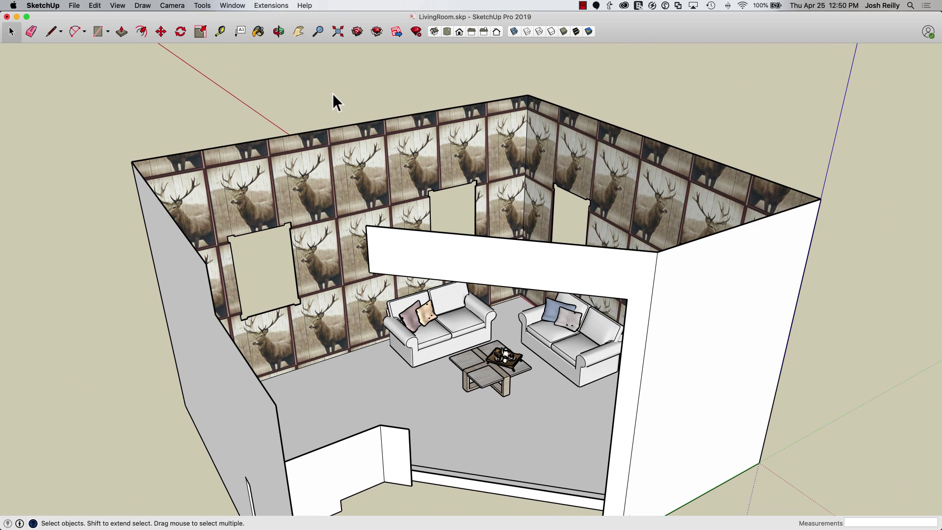
- Save the model, then save a copy as LivingRoom_JR in Downloads
{"action": "left_click", "coordinate": [74, 6]}
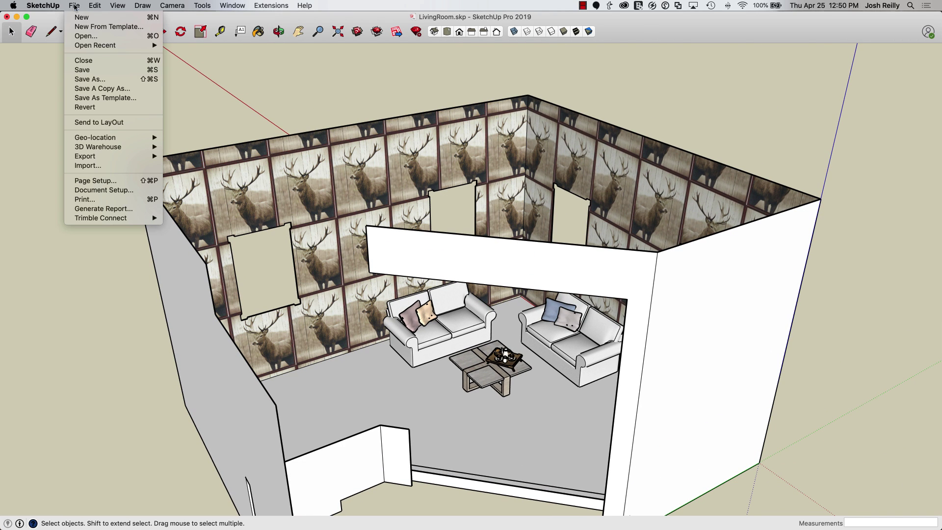
{"action": "left_click", "coordinate": [90, 72]}
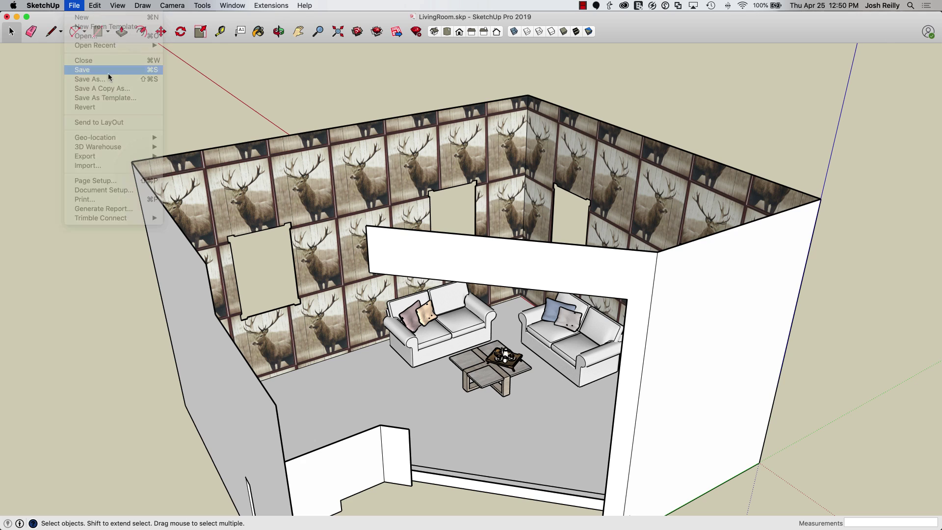
{"action": "left_click", "coordinate": [75, 6]}
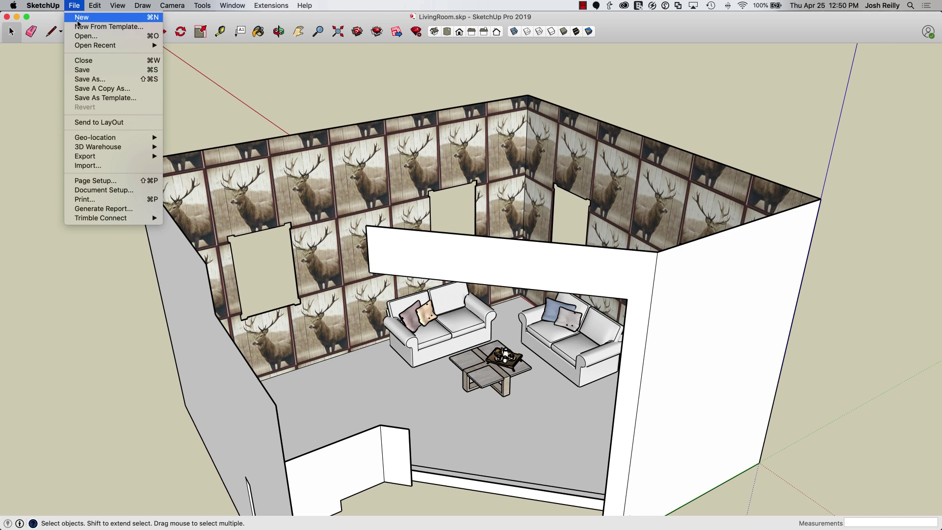
{"action": "left_click", "coordinate": [91, 79]}
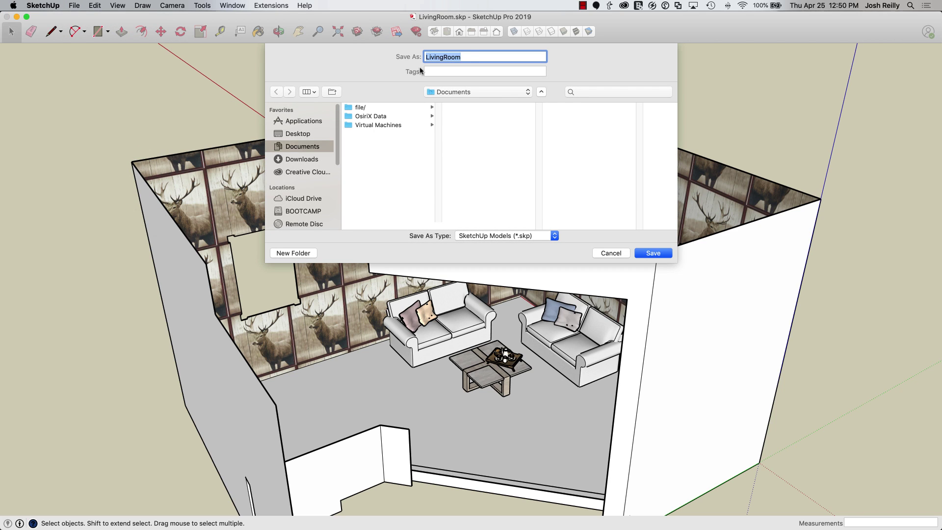
{"action": "left_click", "coordinate": [466, 60]}
{"action": "type", "text": "_JR"}
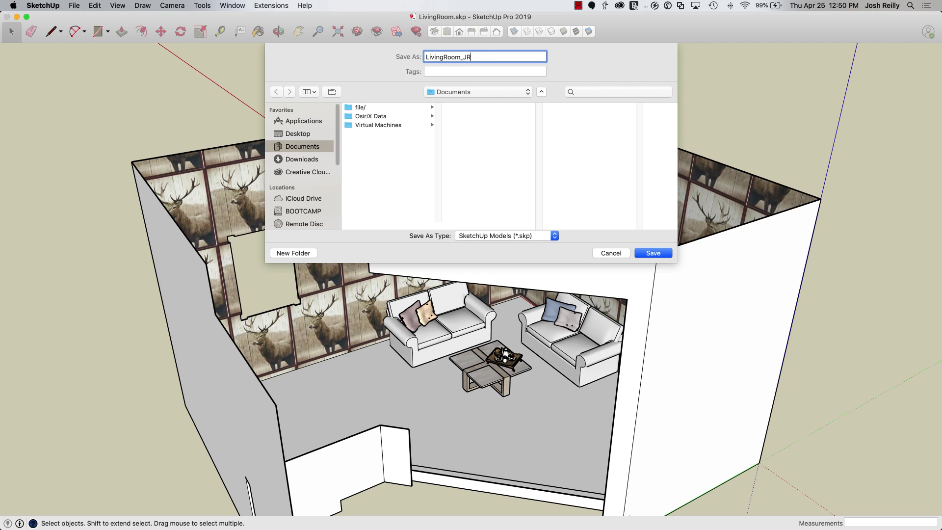
{"action": "left_click", "coordinate": [310, 159]}
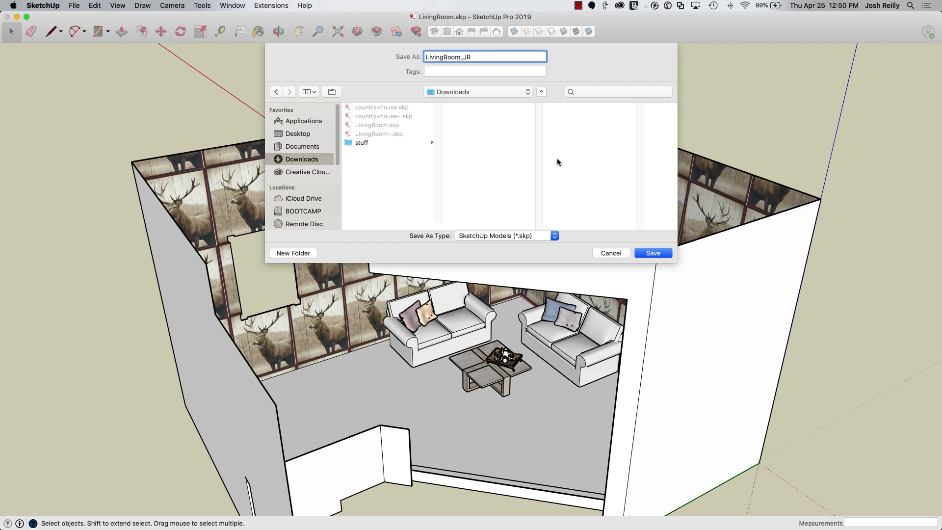
{"action": "left_click", "coordinate": [653, 254]}
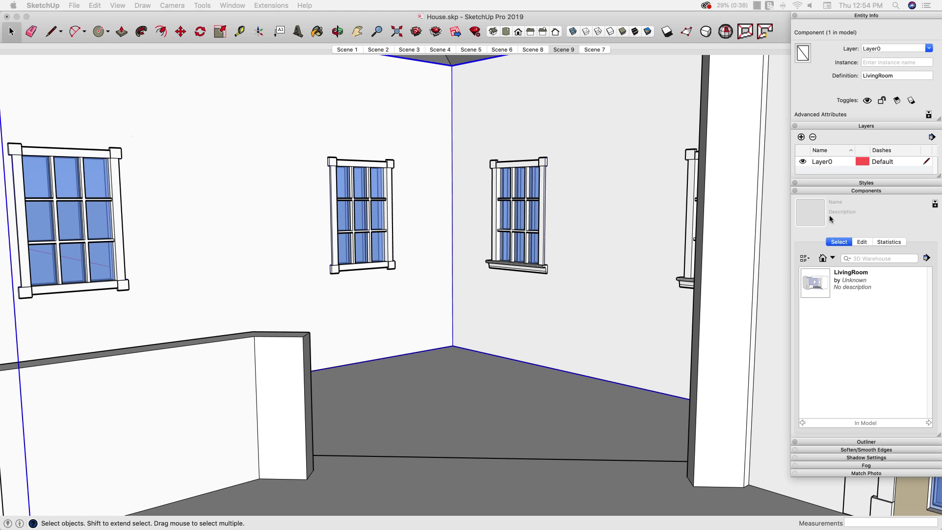
- Reload the LivingRoom component in House, picking LivingRoom_JR.skp as the source
{"action": "right_click", "coordinate": [814, 286]}
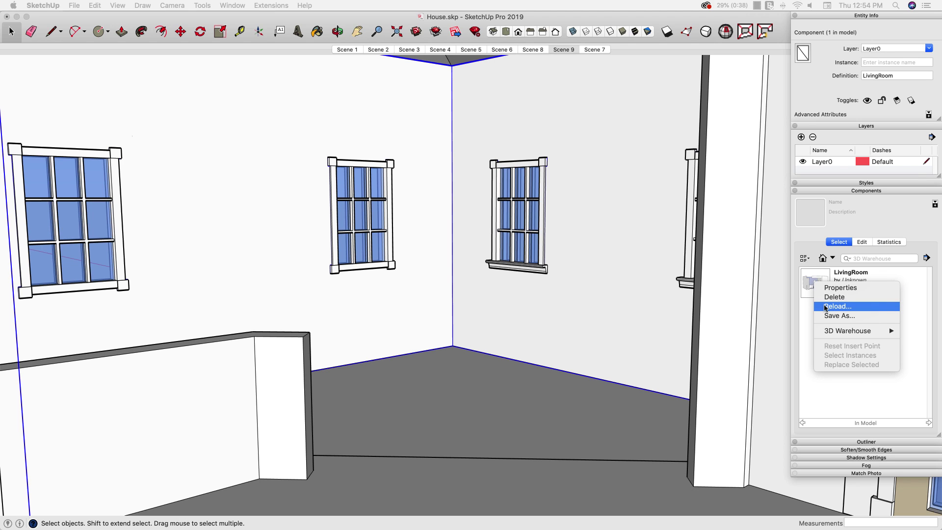
{"action": "left_click", "coordinate": [826, 306]}
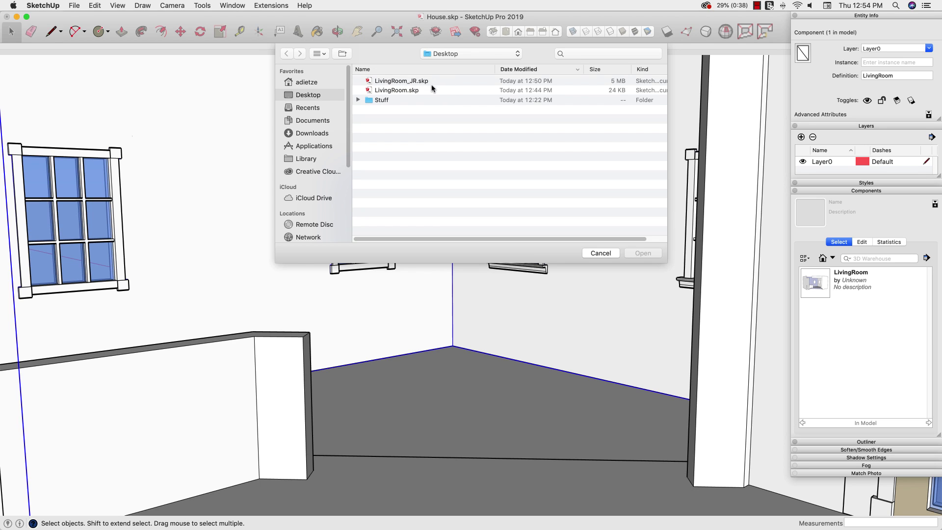
{"action": "left_click", "coordinate": [387, 82]}
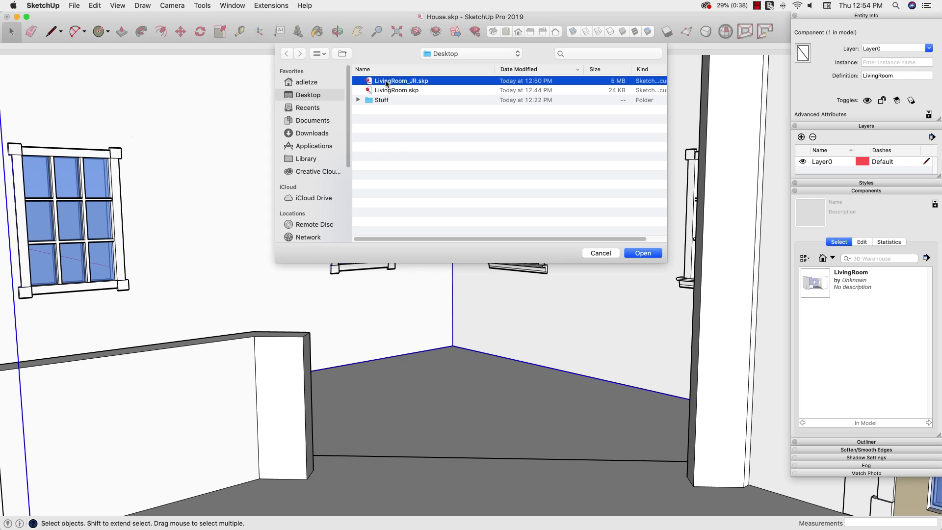
- Open LivingRoom_JR.skp into the component, deselect it and orbit around the room
{"action": "left_click", "coordinate": [636, 254]}
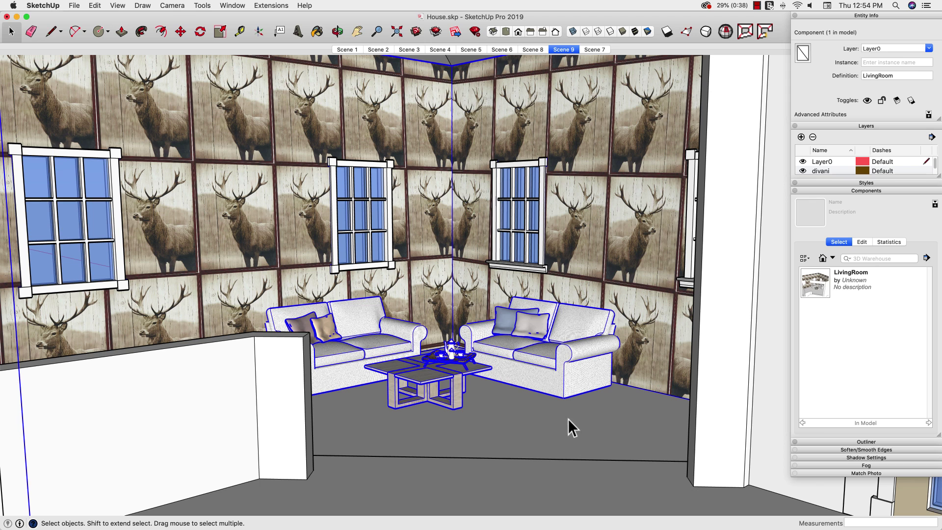
{"action": "left_click", "coordinate": [760, 497]}
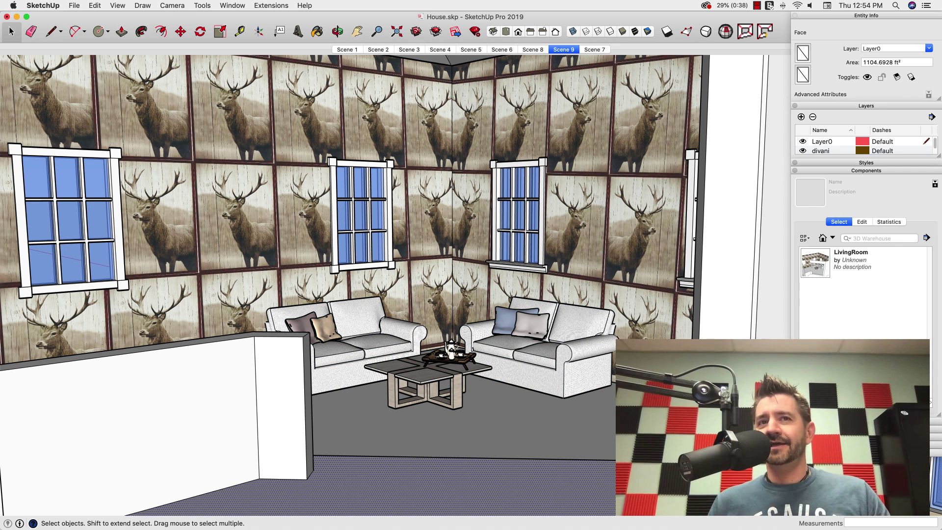
{"action": "middle_click_drag", "start_coordinate": [619, 396], "coordinate": [443, 375]}
- Zoom in on the coffee table to inspect the enlarged cookies
{"action": "scroll", "coordinate": [443, 375], "scroll_direction": "up", "scroll_amount": 5}
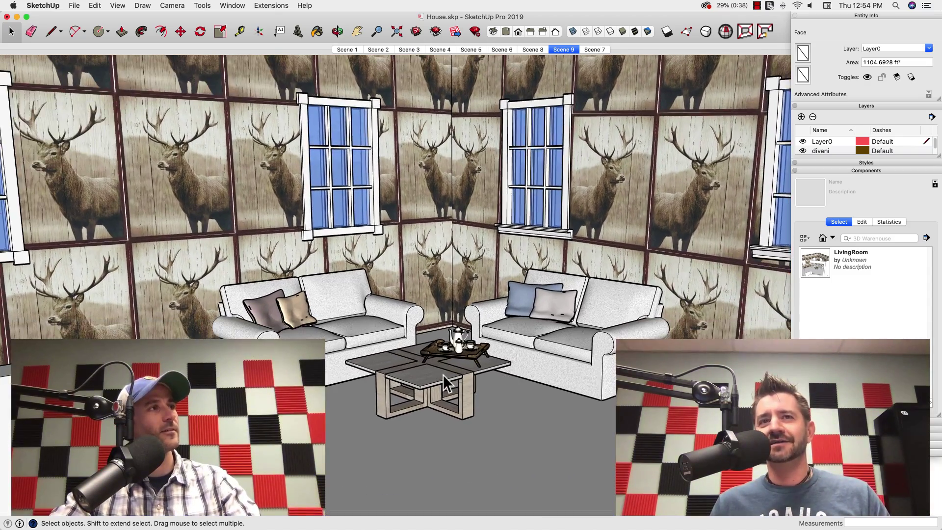
{"action": "scroll", "coordinate": [443, 375], "scroll_direction": "up", "scroll_amount": 6}
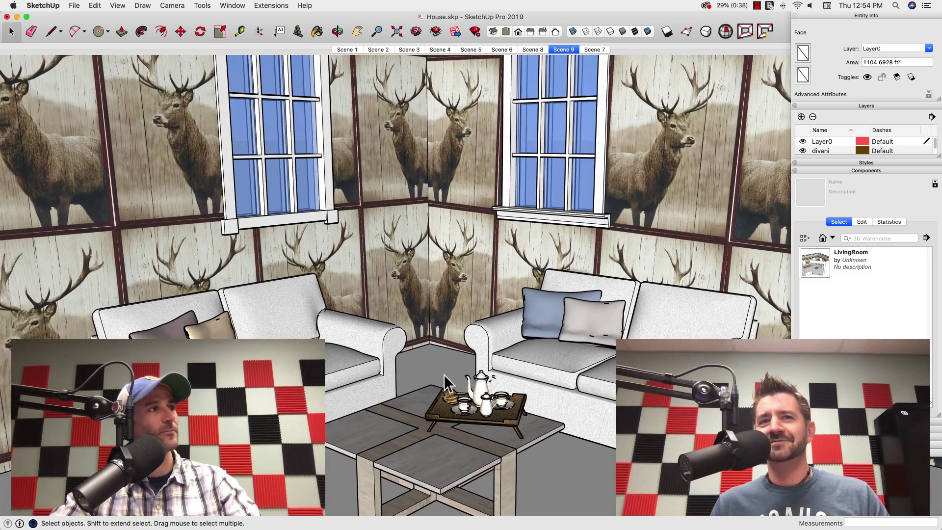
{"action": "middle_click_drag", "start_coordinate": [442, 374], "coordinate": [422, 375]}
{"action": "scroll", "coordinate": [446, 380], "scroll_direction": "up", "scroll_amount": 8}
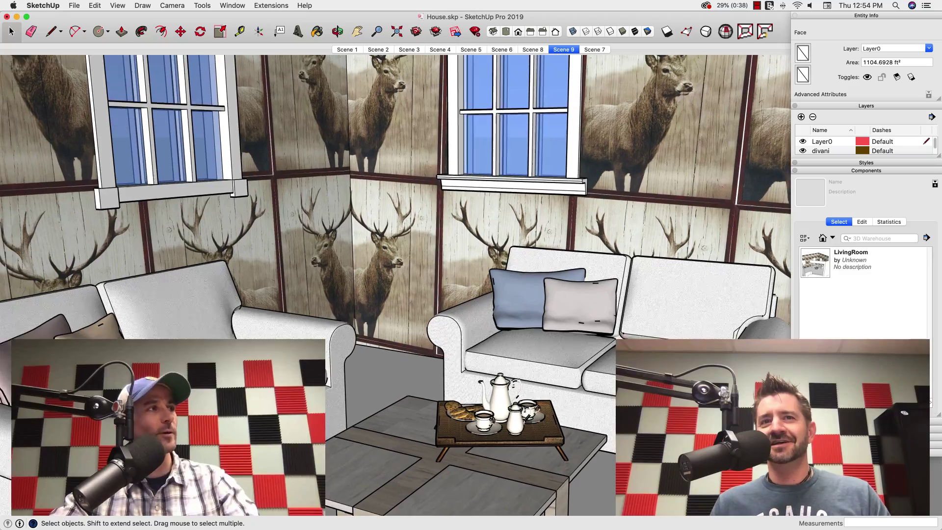
{"action": "scroll", "coordinate": [515, 432], "scroll_direction": "up", "scroll_amount": 5}
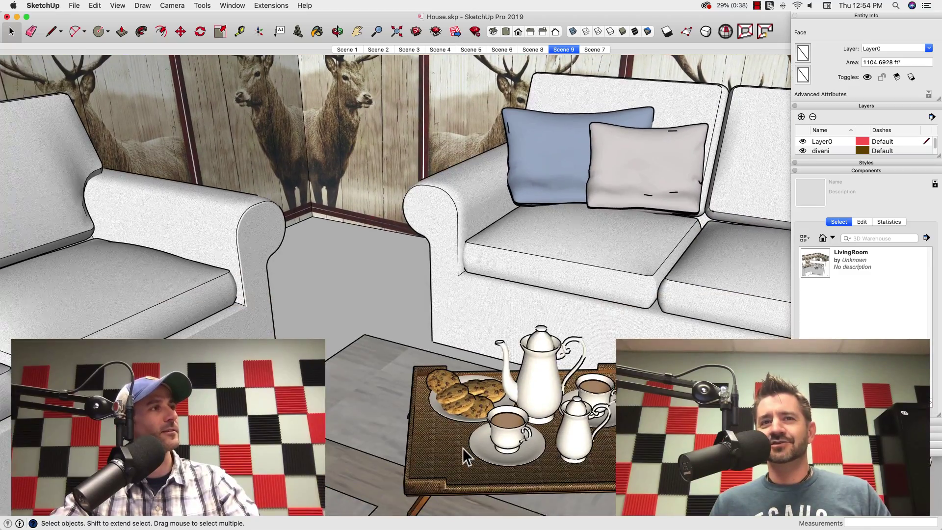
{"action": "scroll", "coordinate": [438, 436], "scroll_direction": "down", "scroll_amount": 2}
{"action": "scroll", "coordinate": [438, 436], "scroll_direction": "up", "scroll_amount": 4}
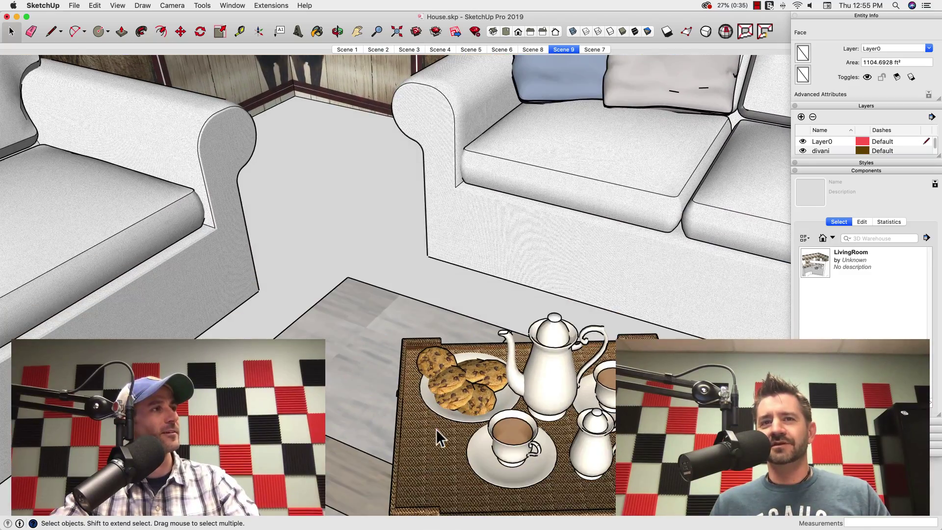
{"action": "scroll", "coordinate": [446, 383], "scroll_direction": "up", "scroll_amount": 1}
{"action": "scroll", "coordinate": [445, 378], "scroll_direction": "down", "scroll_amount": 3}
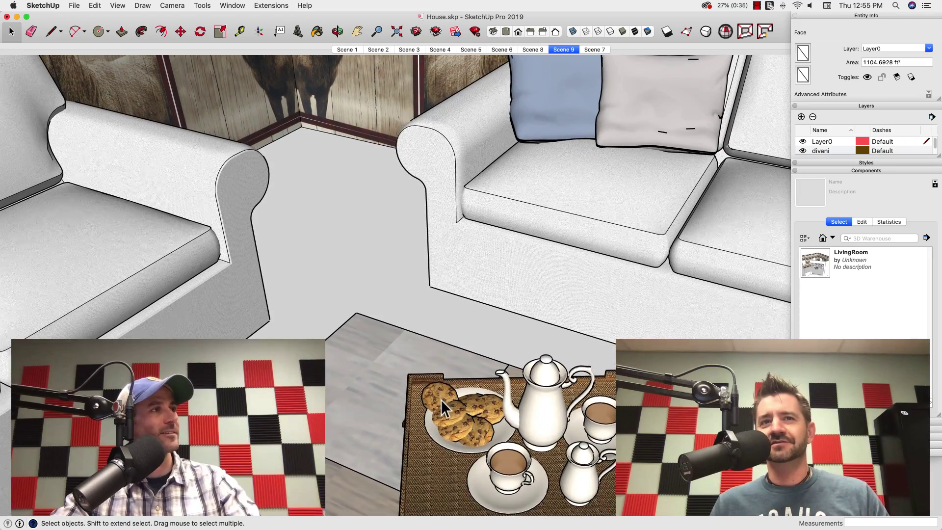
{"action": "scroll", "coordinate": [442, 402], "scroll_direction": "up", "scroll_amount": 2}
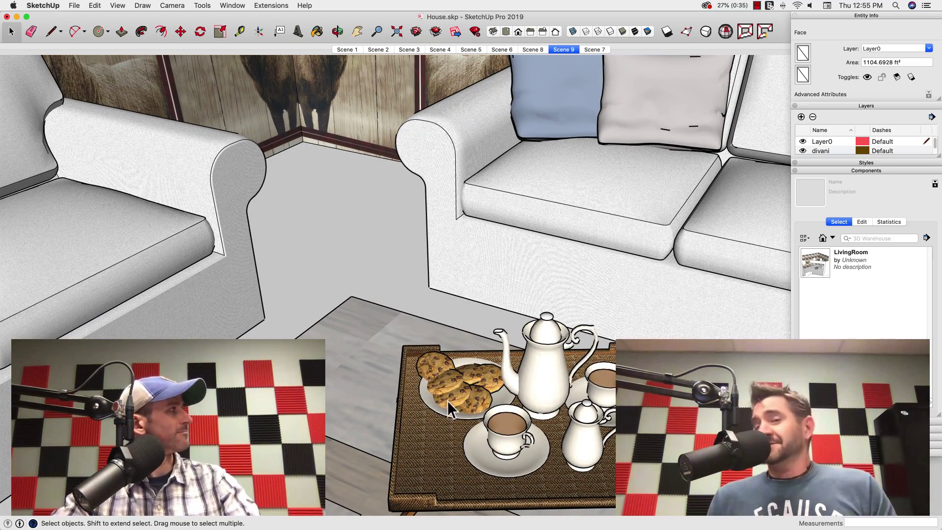
{"action": "scroll", "coordinate": [446, 388], "scroll_direction": "down", "scroll_amount": 2}
{"action": "scroll", "coordinate": [446, 387], "scroll_direction": "down", "scroll_amount": 5}
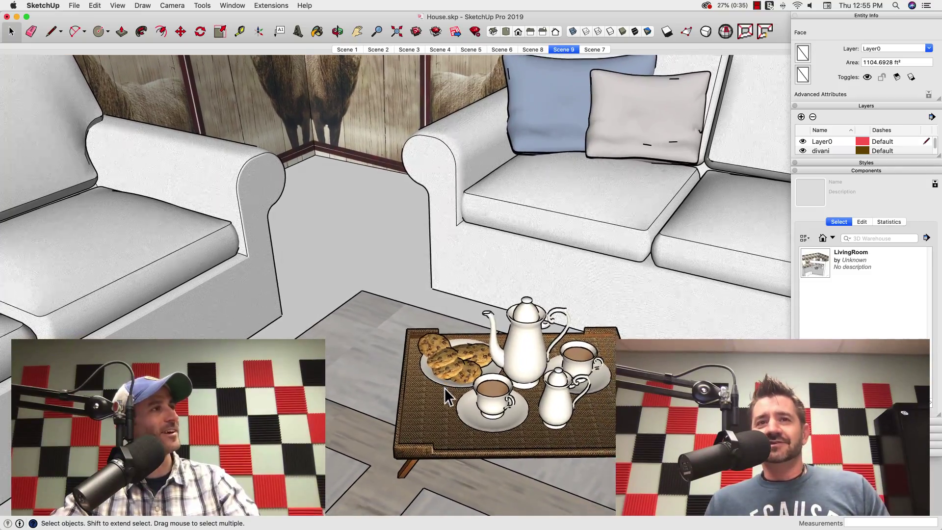
{"action": "scroll", "coordinate": [442, 389], "scroll_direction": "down", "scroll_amount": 6}
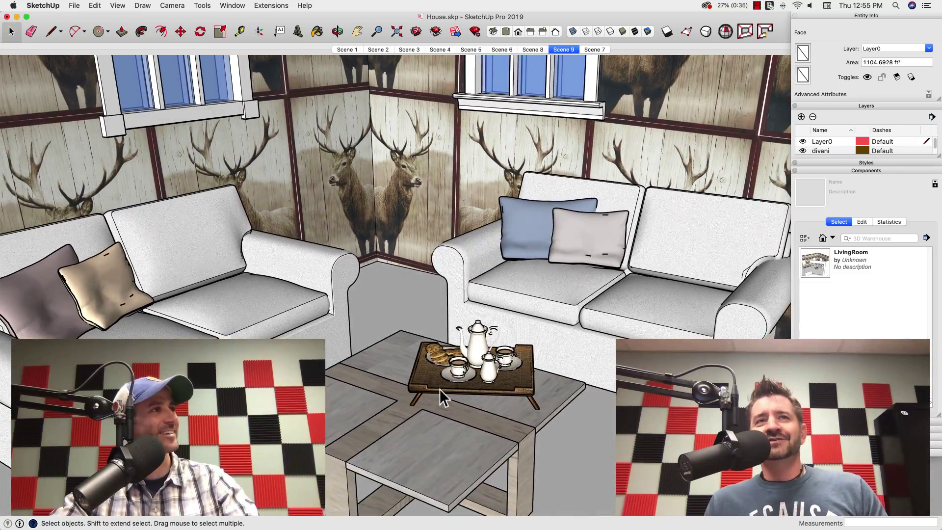
{"action": "scroll", "coordinate": [440, 389], "scroll_direction": "down", "scroll_amount": 5}
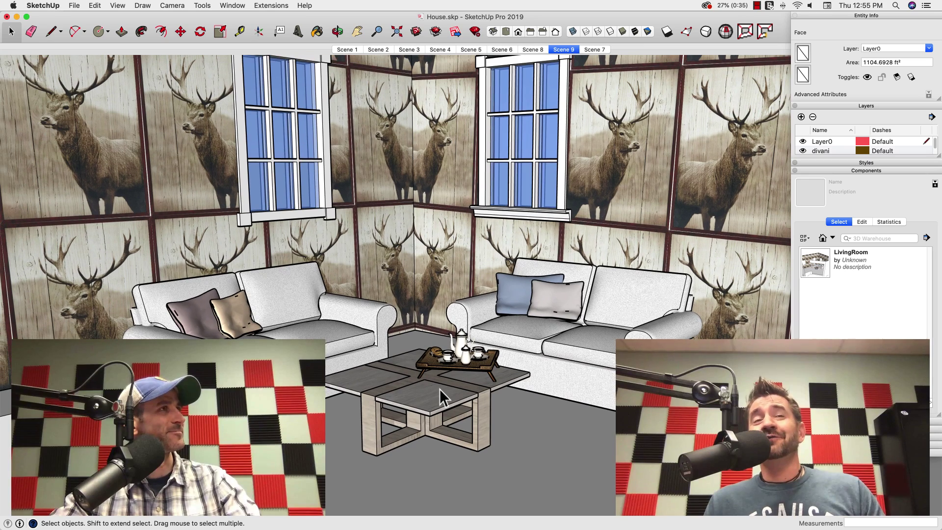